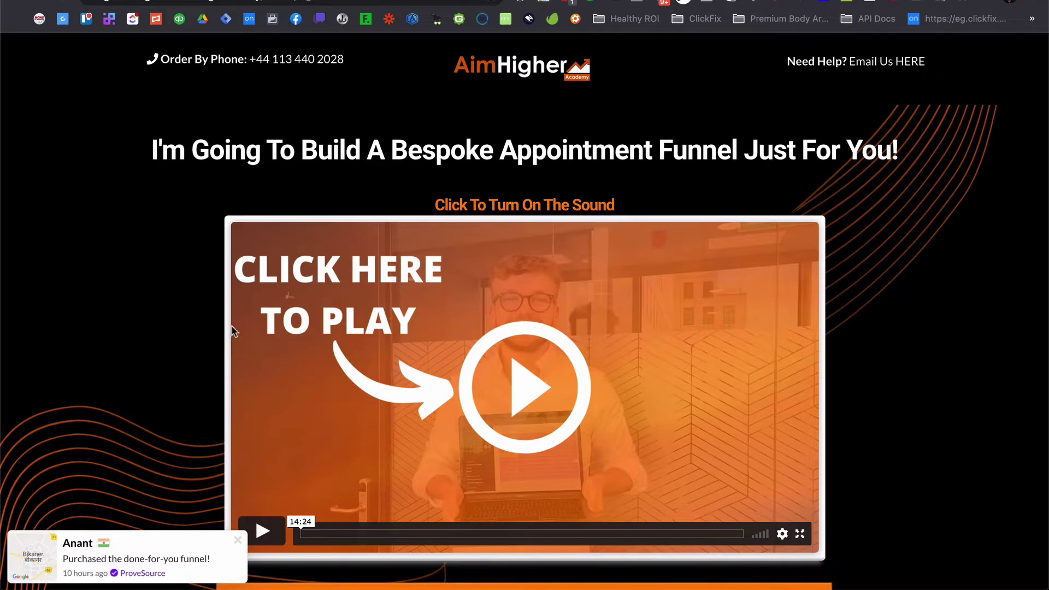
Step: Play the Aim Higher video and scroll down until it floats as a top-left mini-player
scroll(229, 328, down, 3)
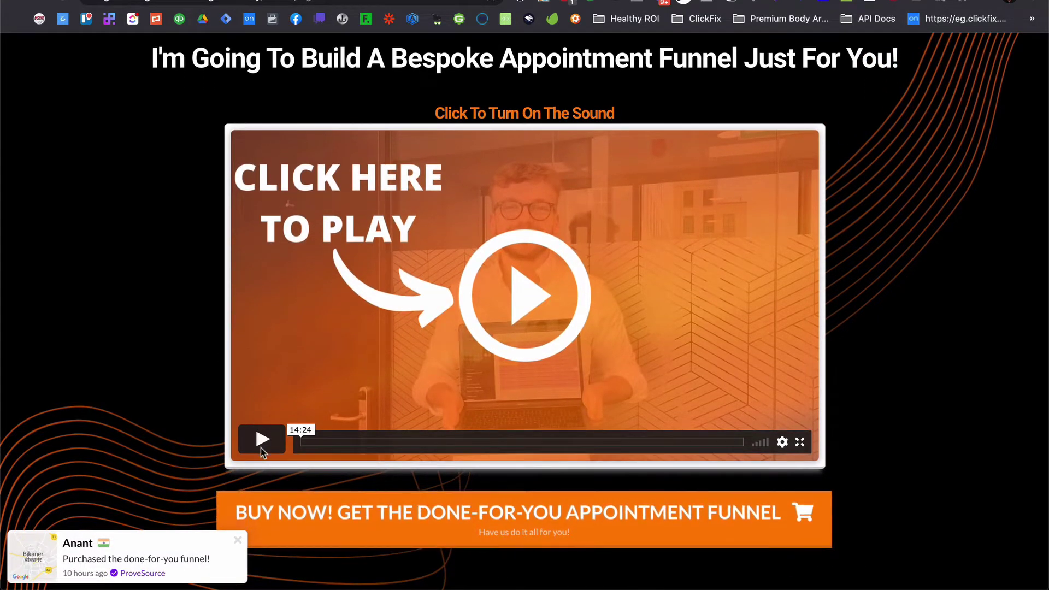
click(291, 389)
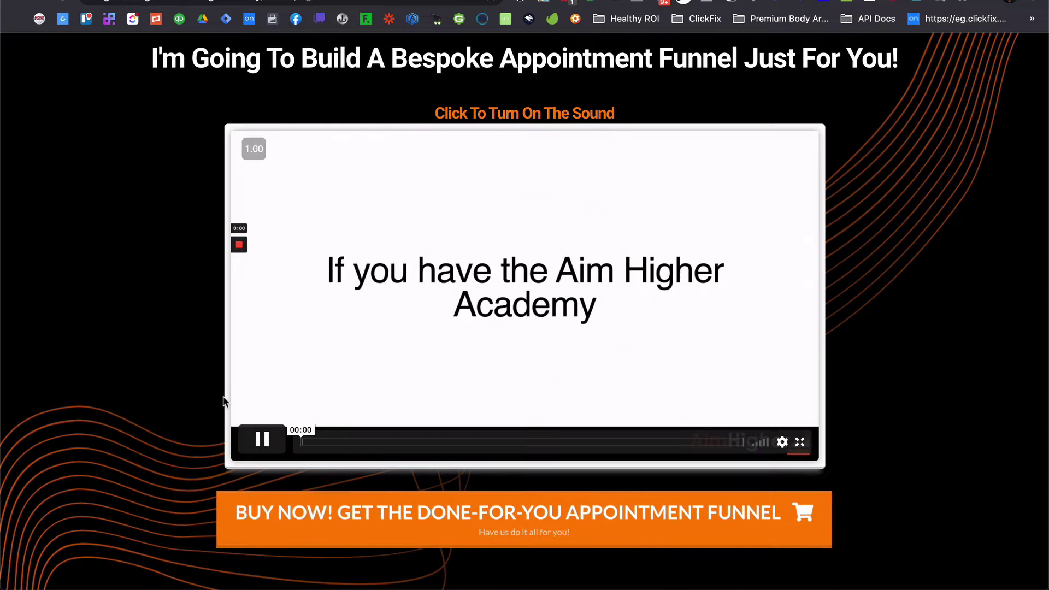
scroll(153, 336, down, 10)
scroll(153, 338, down, 15)
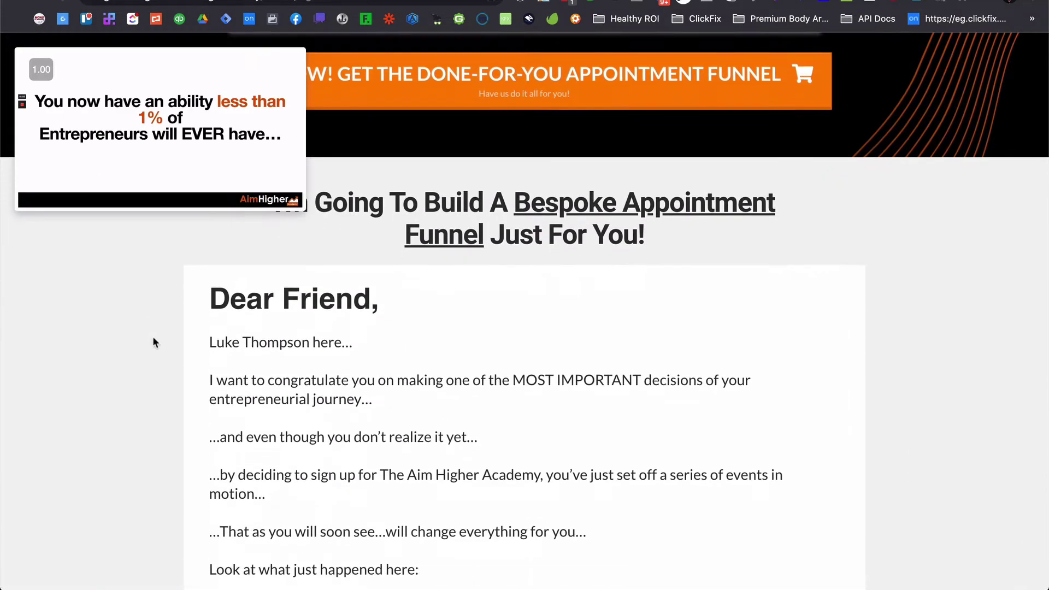
scroll(153, 342, down, 10)
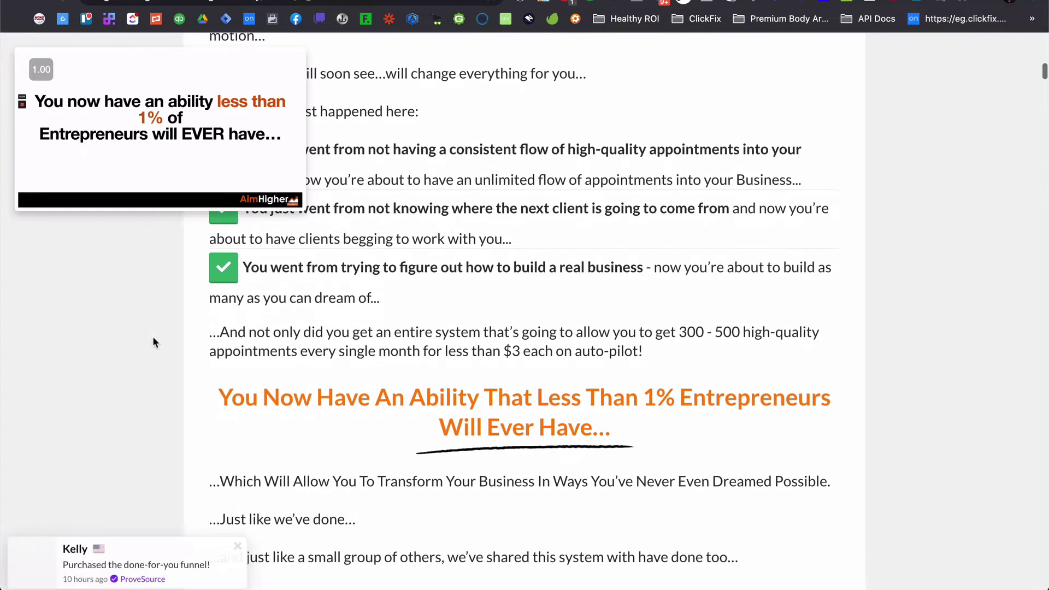
scroll(153, 342, down, 5)
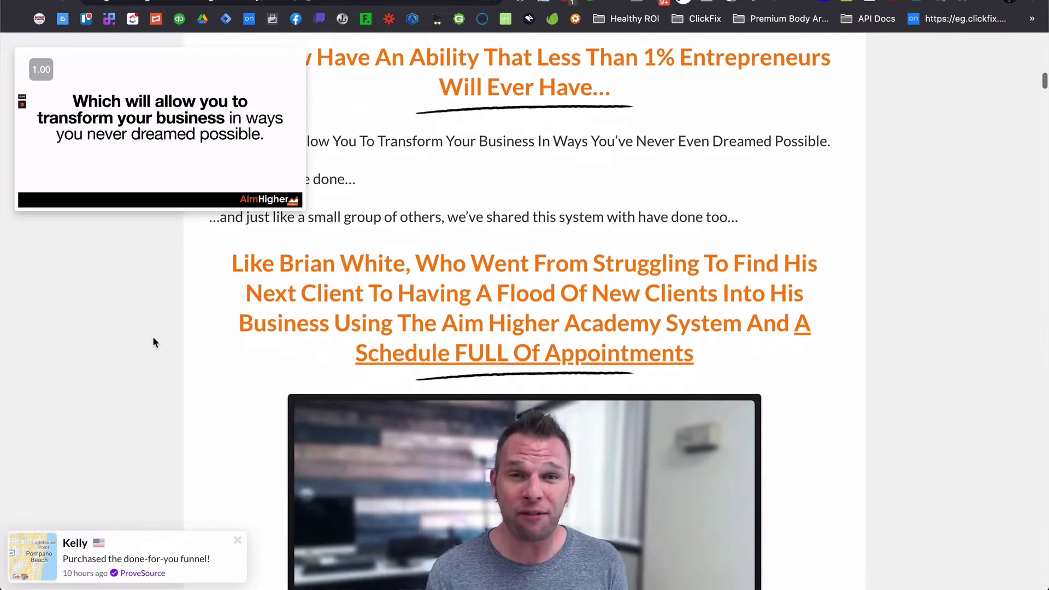
mouse_move(48, 185)
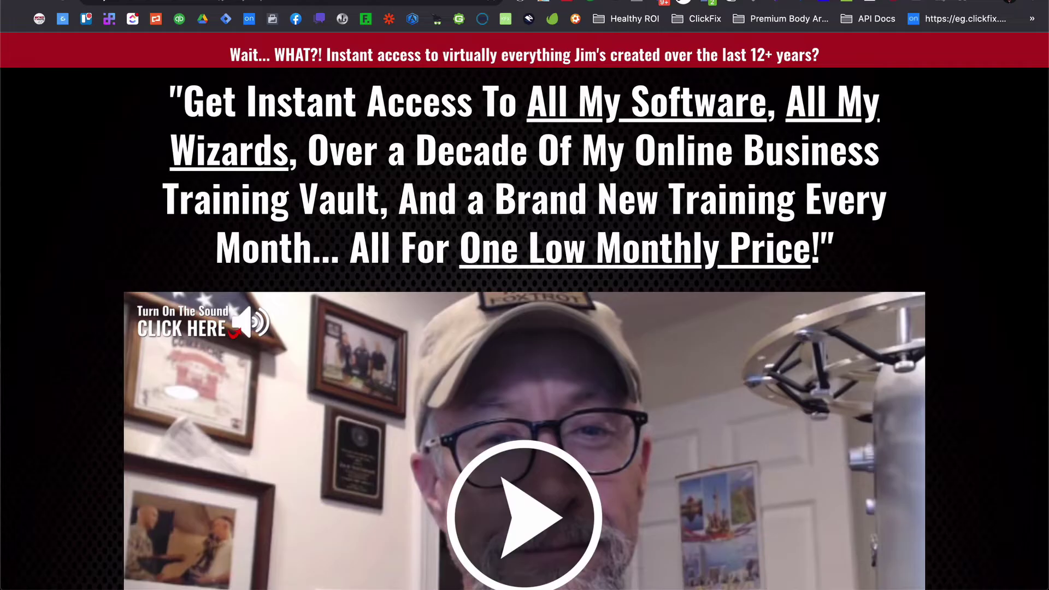
Step: Scroll down past the wizard lists to see the video float at top right, then switch tabs
scroll(400, 175, down, 10)
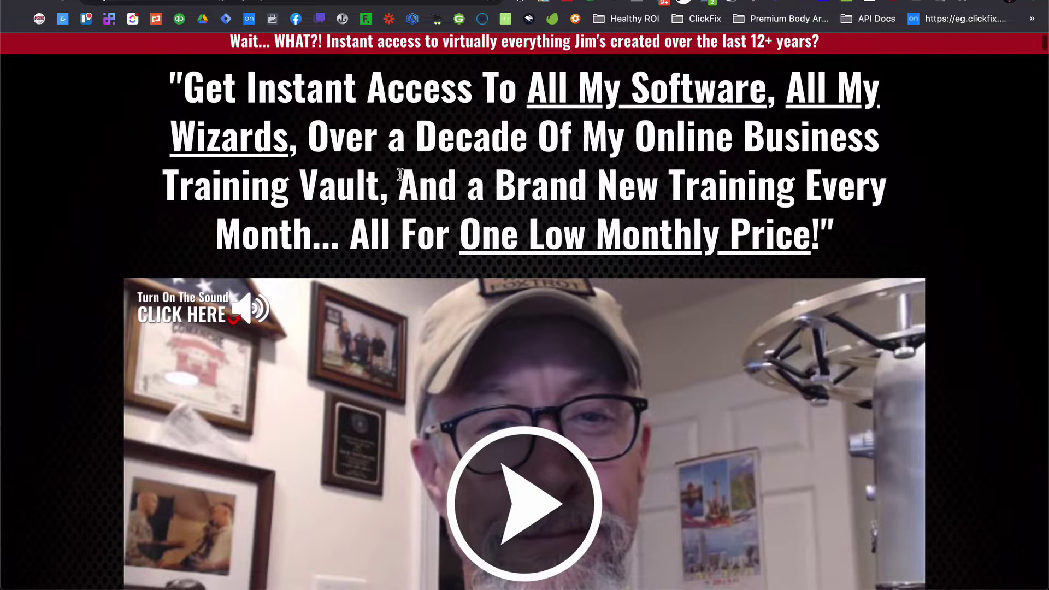
scroll(399, 174, down, 8)
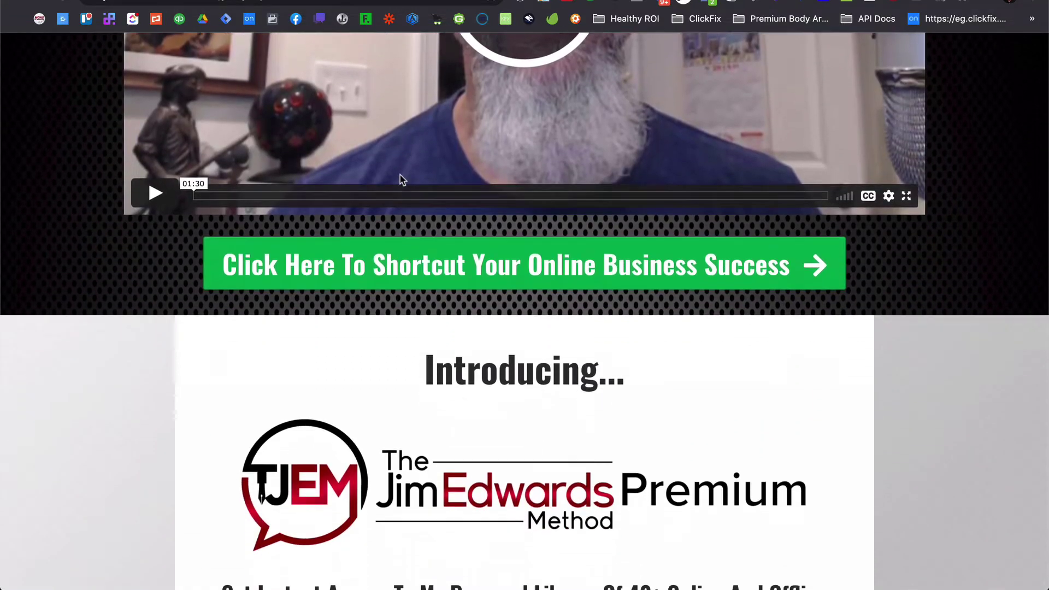
scroll(399, 186, down, 10)
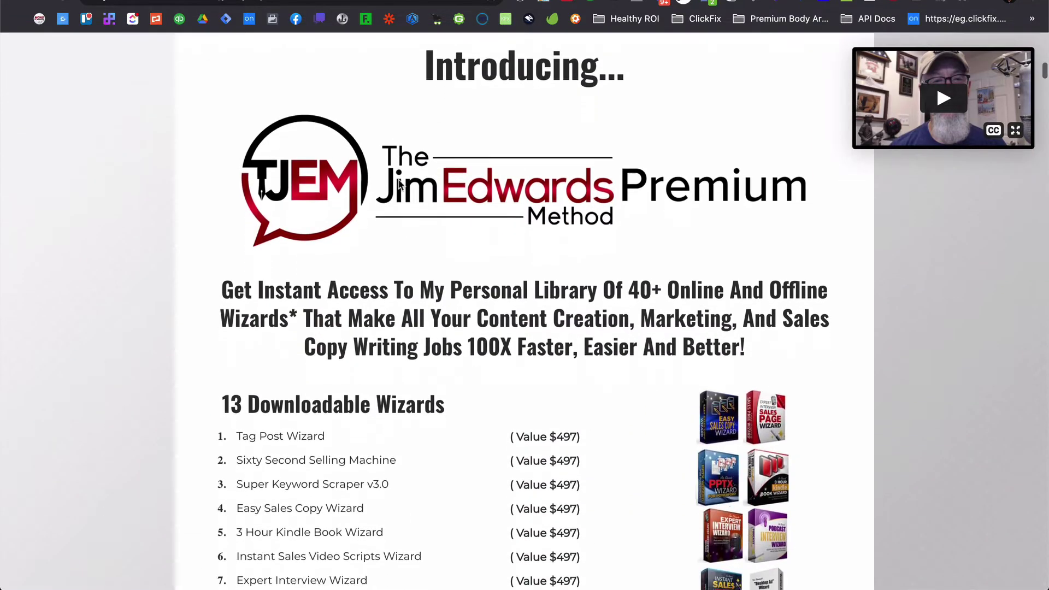
scroll(399, 182, down, 8)
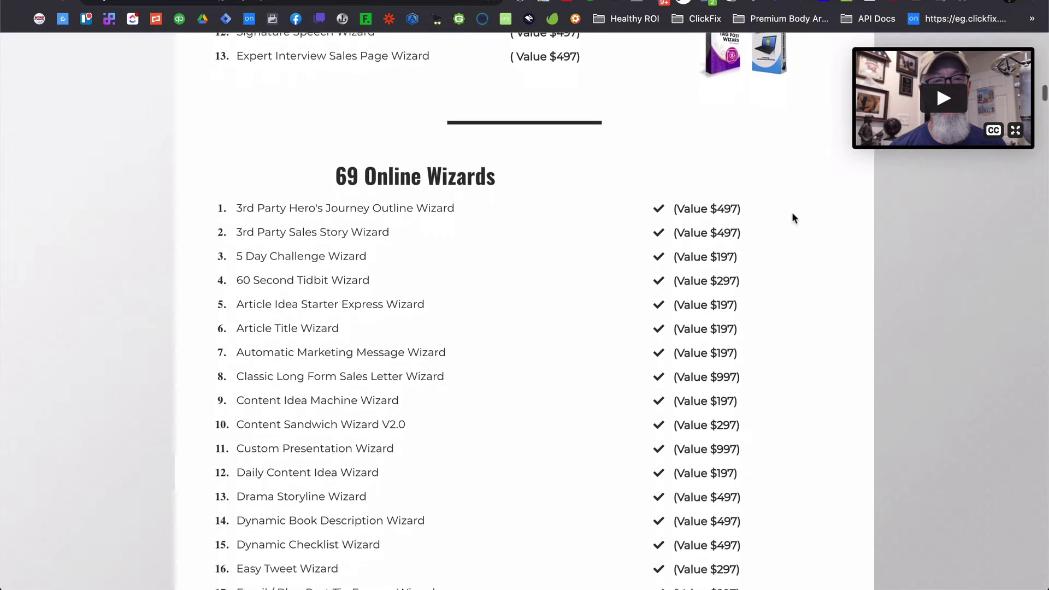
scroll(801, 224, down, 8)
key(ctrl+Tab)
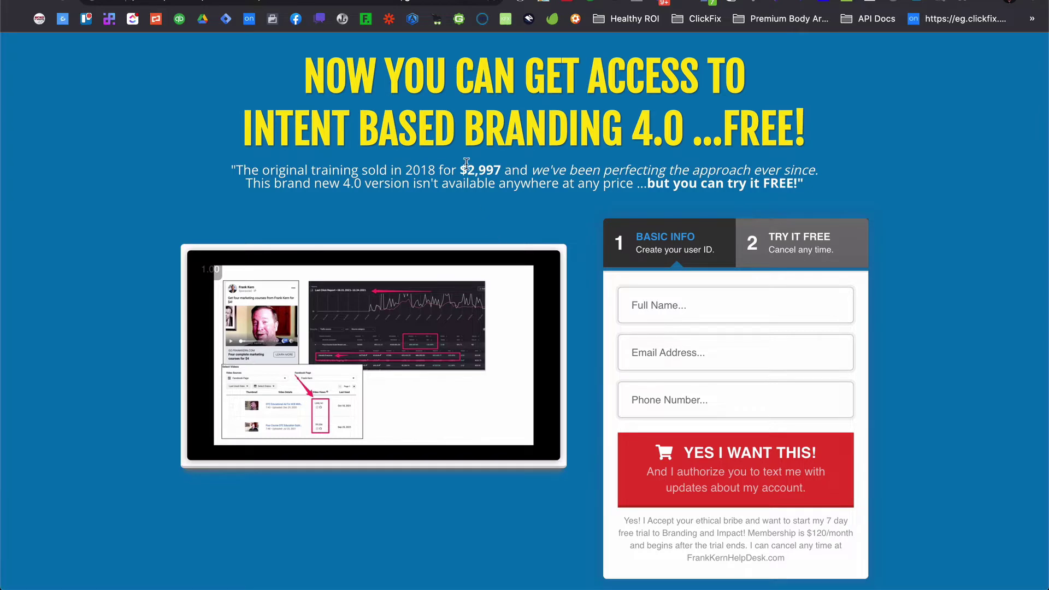
Step: Play the Intent Based Branding video and scroll down until it floats top-left
click(284, 451)
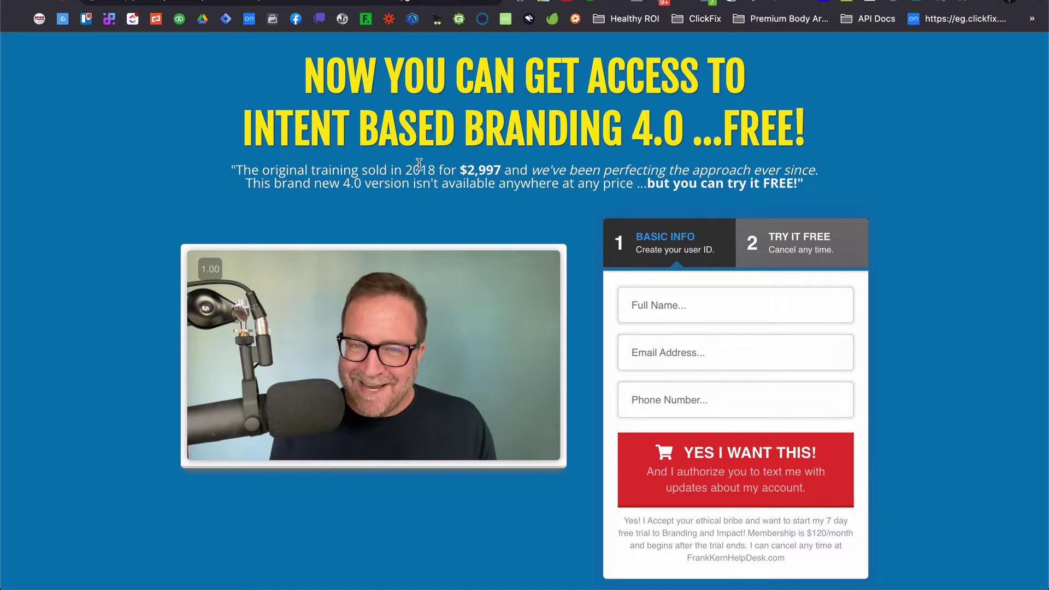
scroll(461, 132, down, 10)
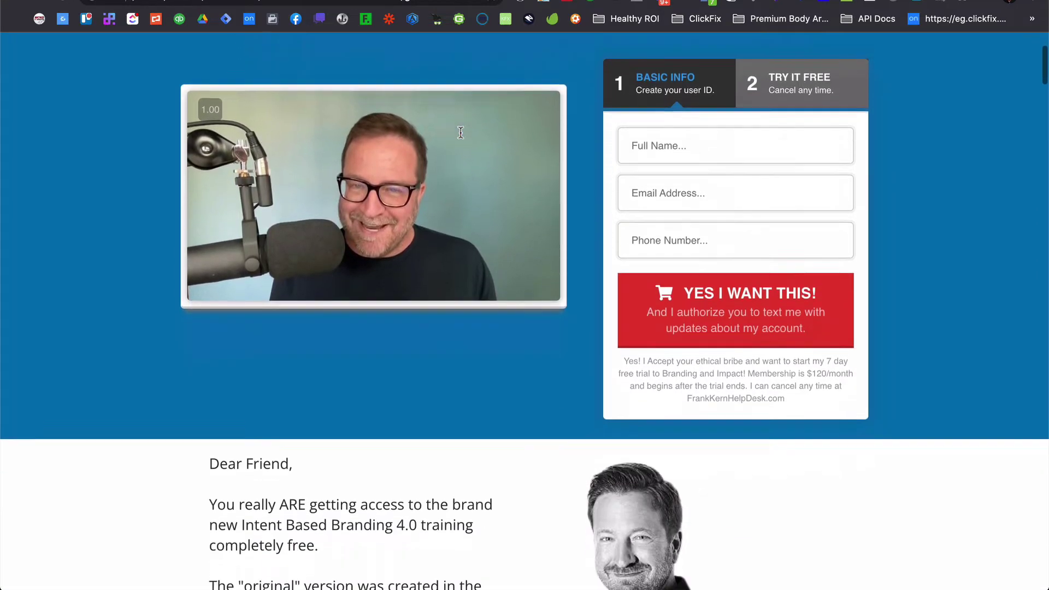
scroll(460, 132, down, 14)
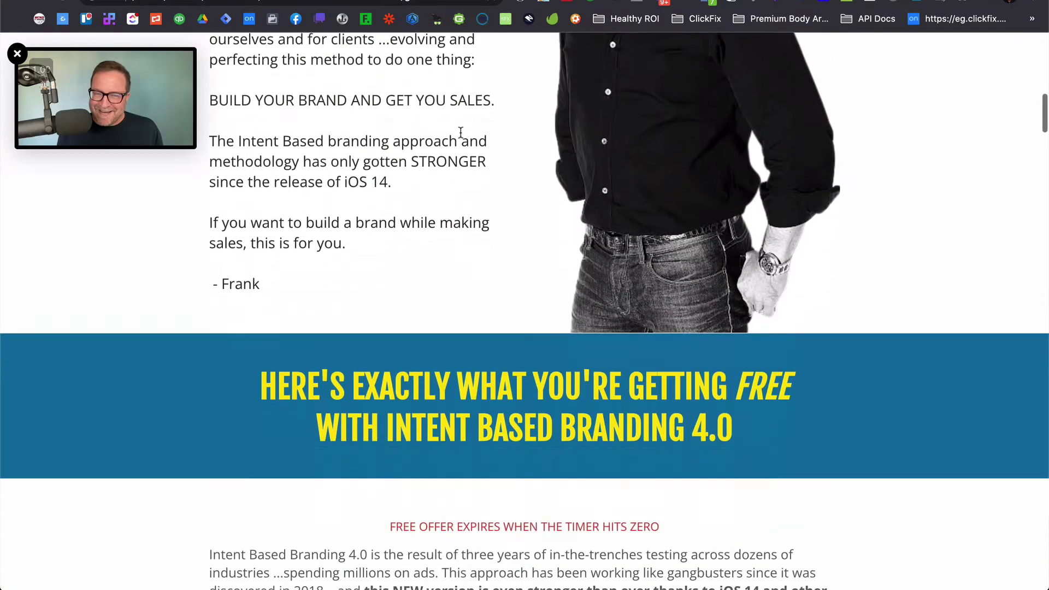
scroll(460, 132, down, 6)
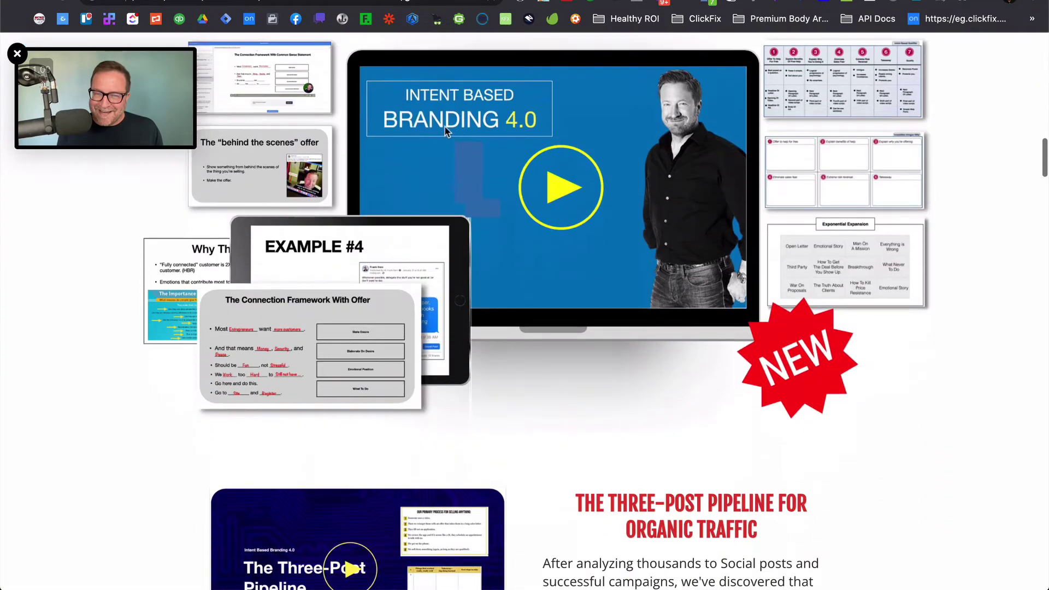
scroll(243, 144, down, 14)
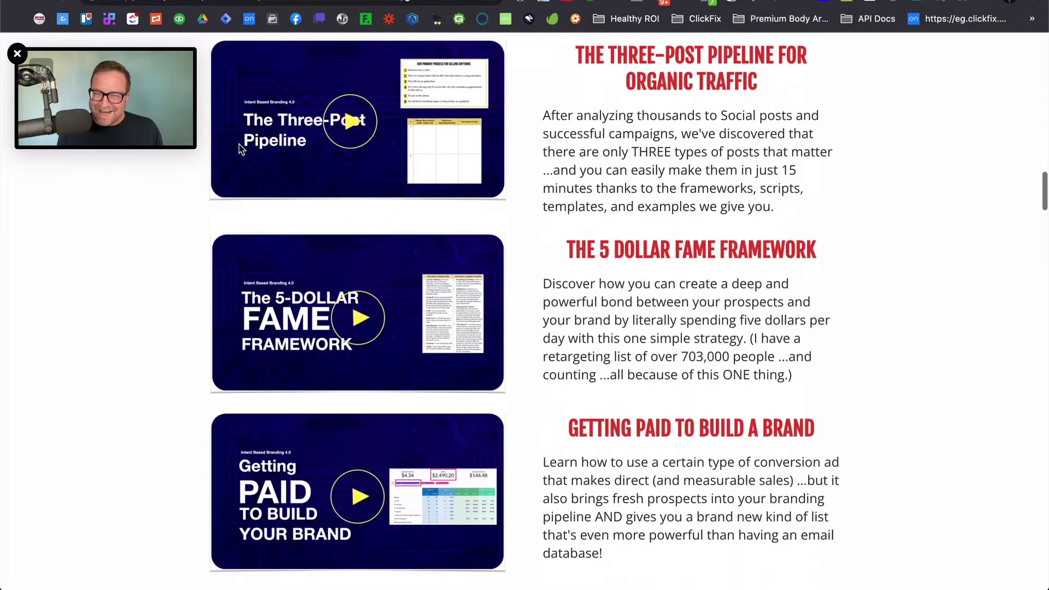
scroll(242, 149, down, 10)
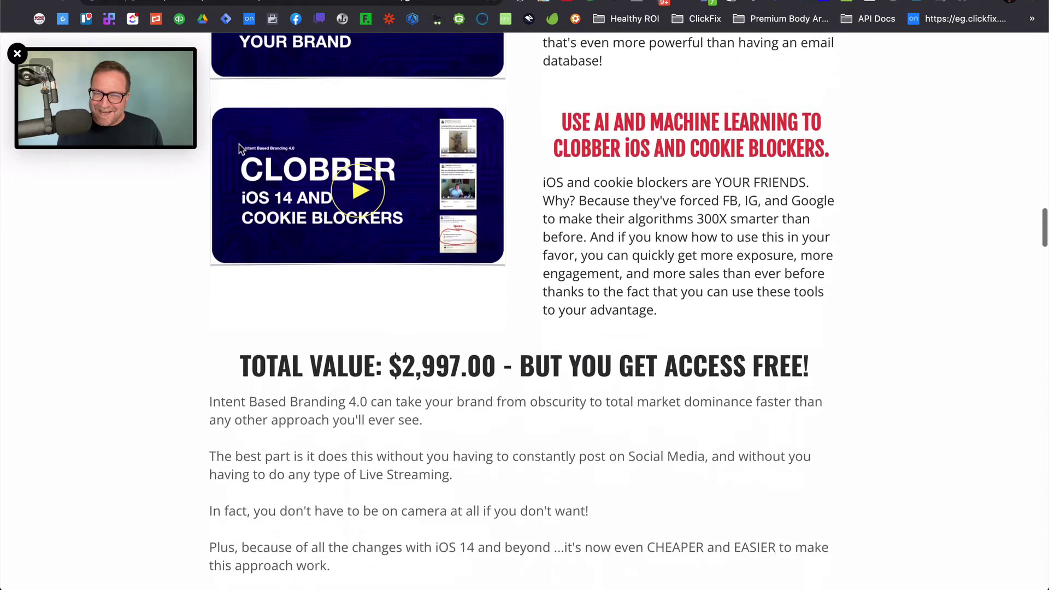
scroll(239, 143, down, 10)
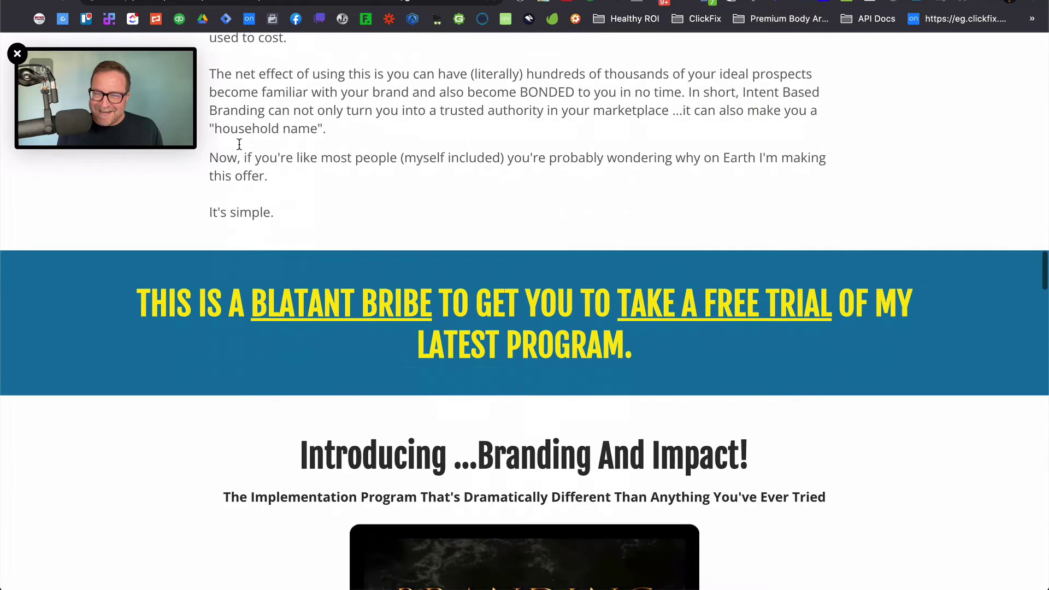
scroll(240, 148, down, 5)
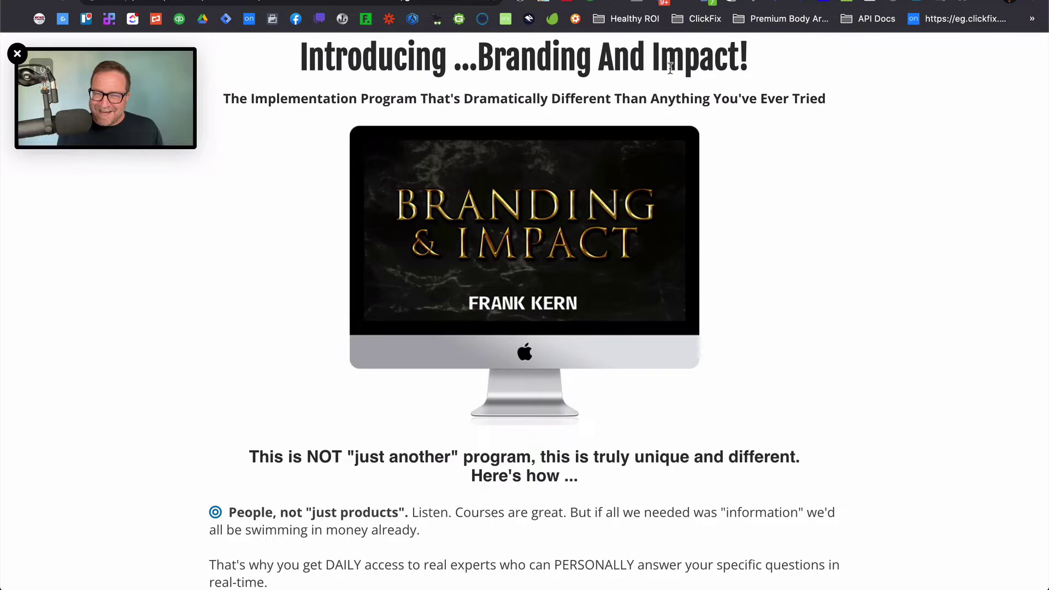
Step: Scroll back to the top so the video docks beside the trial form again
scroll(189, 316, up, 15)
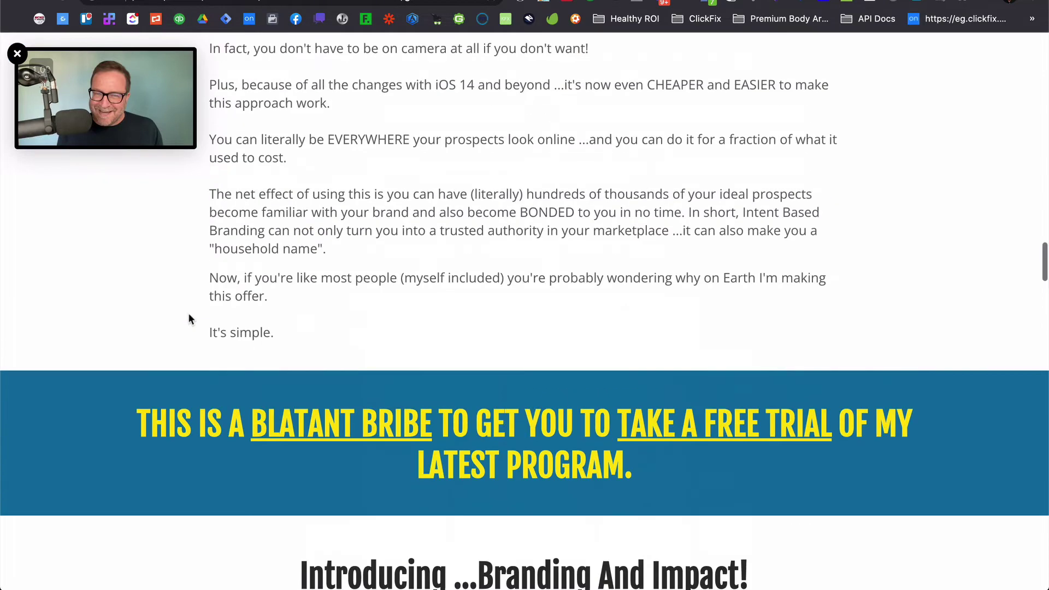
scroll(189, 314, up, 20)
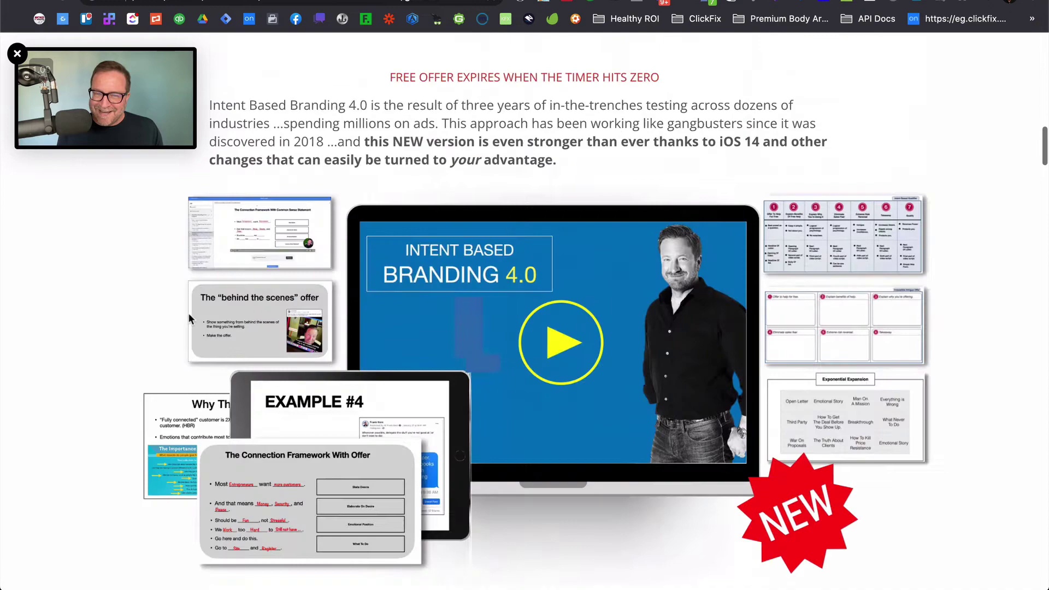
scroll(188, 316, up, 5)
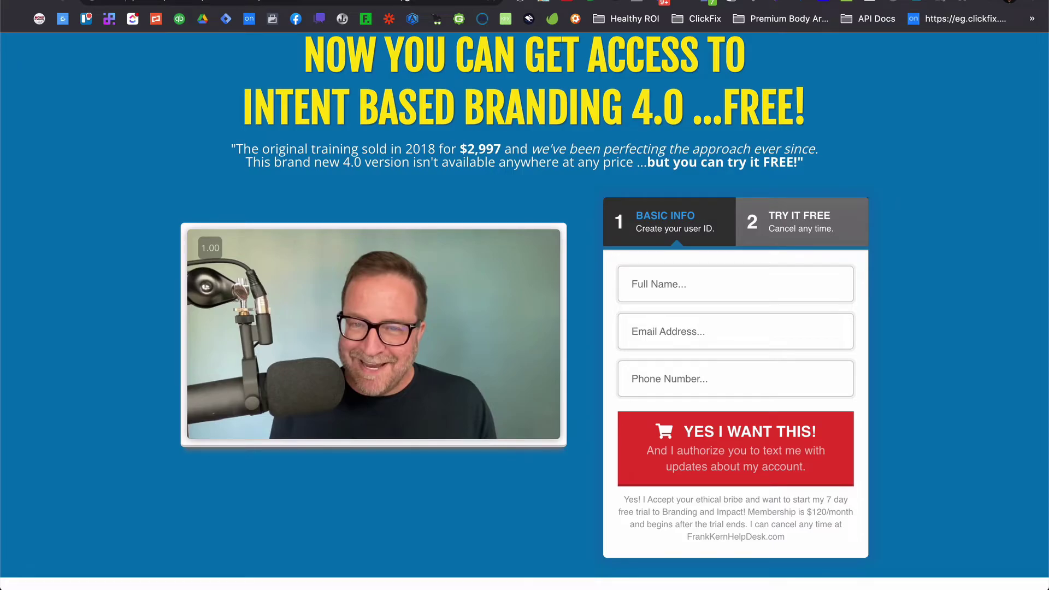
Step: Scroll the published demo landing page to watch its video float at bottom right
key(ctrl+Tab)
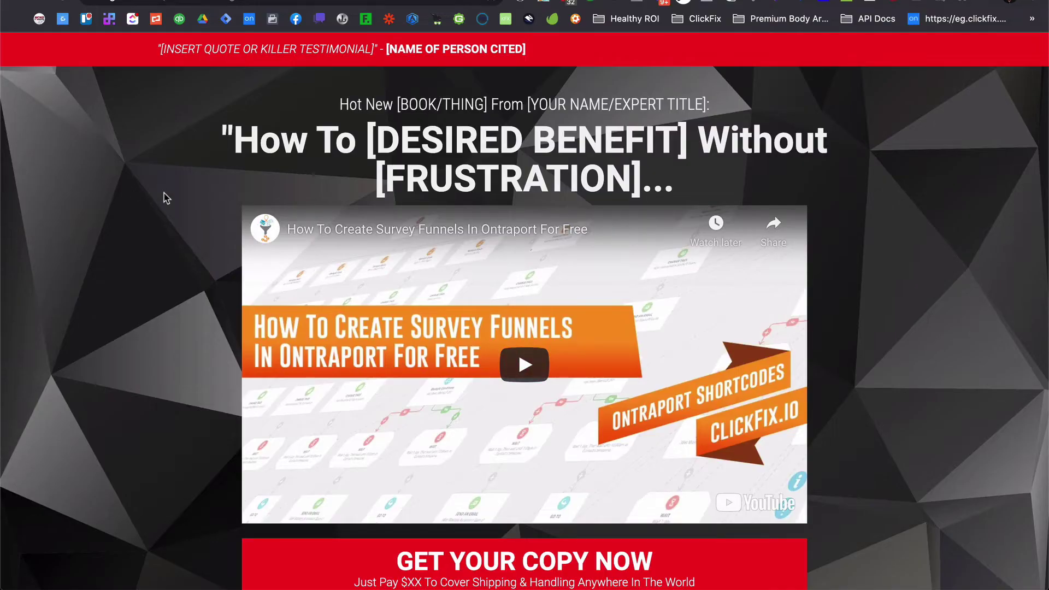
scroll(164, 192, down, 10)
scroll(164, 194, down, 11)
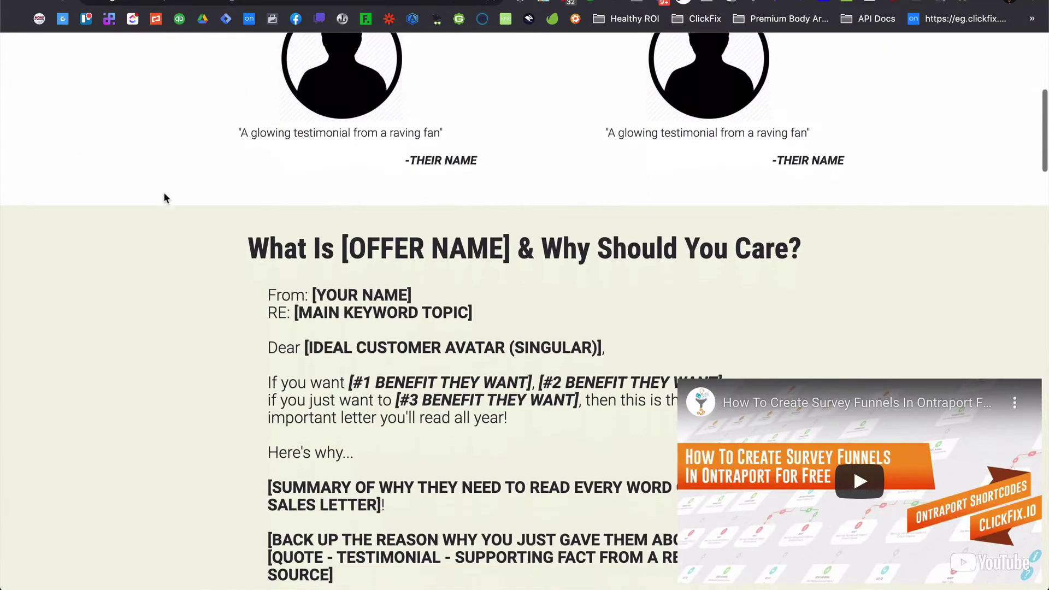
scroll(164, 198, down, 12)
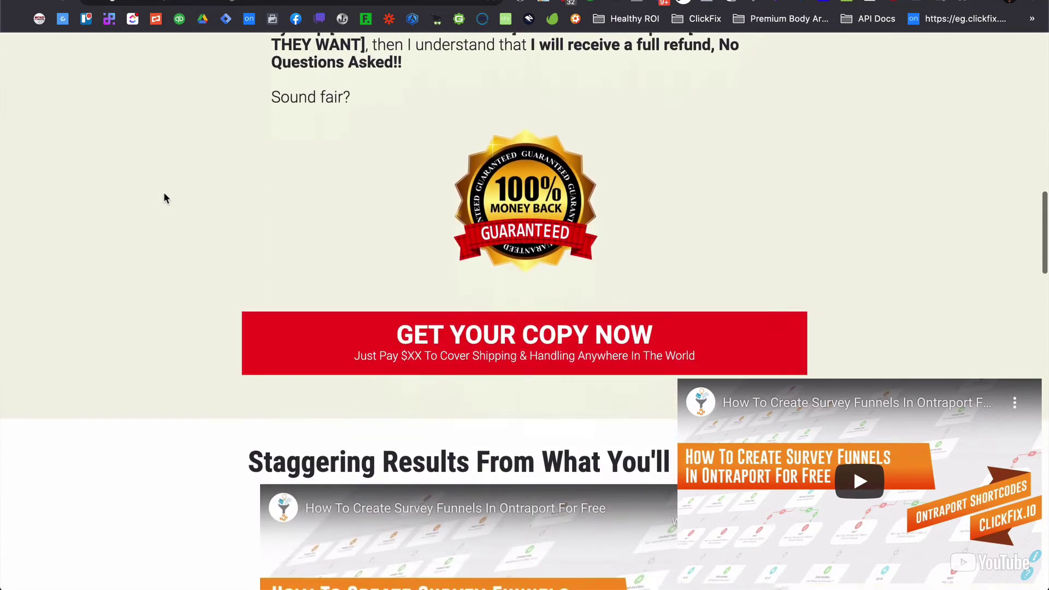
scroll(166, 252, down, 5)
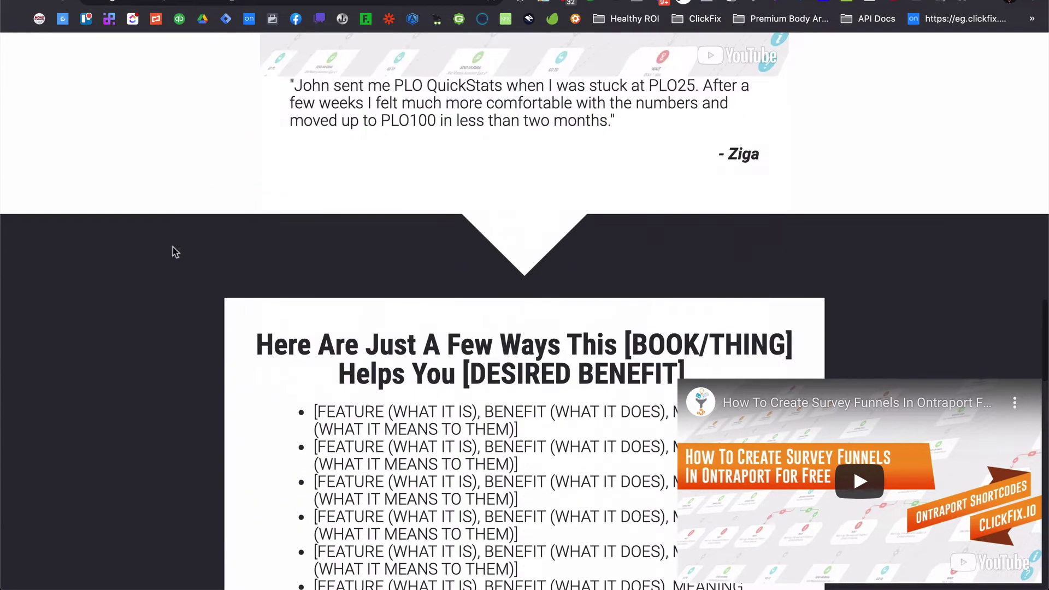
scroll(737, 412, down, 3)
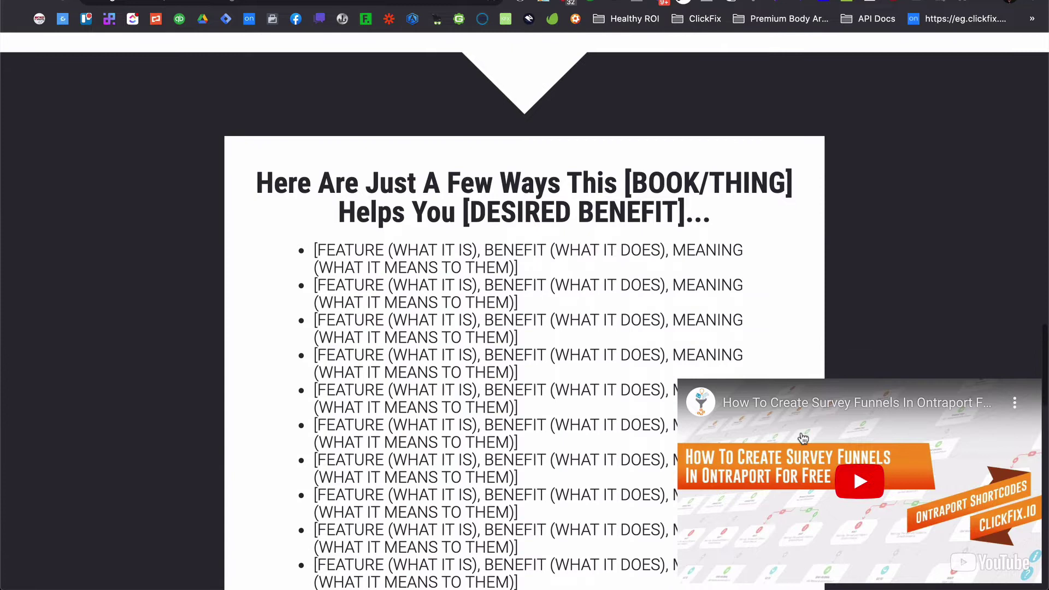
scroll(737, 414, down, 11)
scroll(803, 439, down, 4)
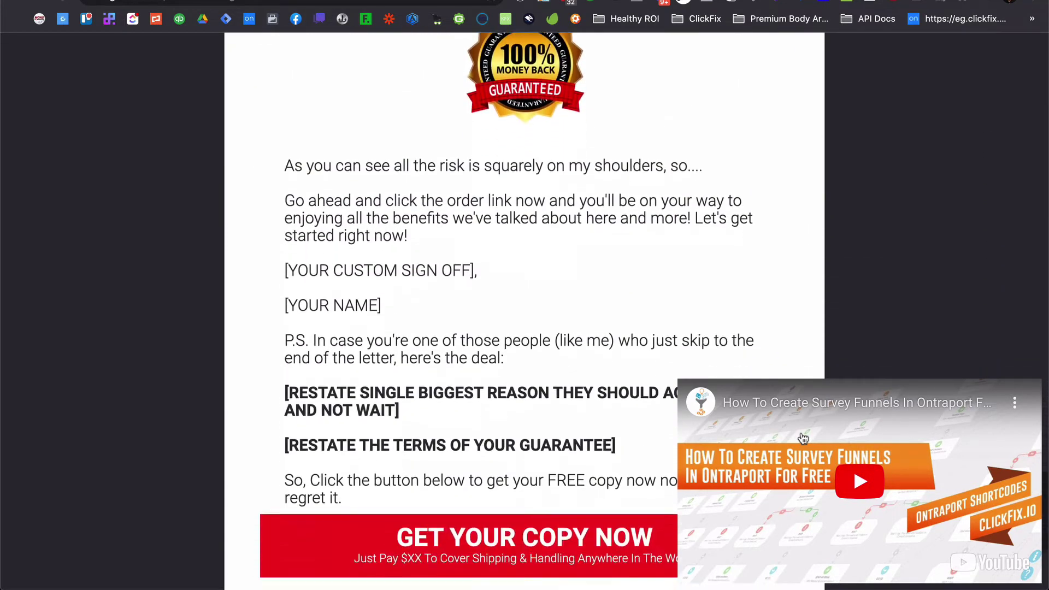
scroll(853, 467, up, 1)
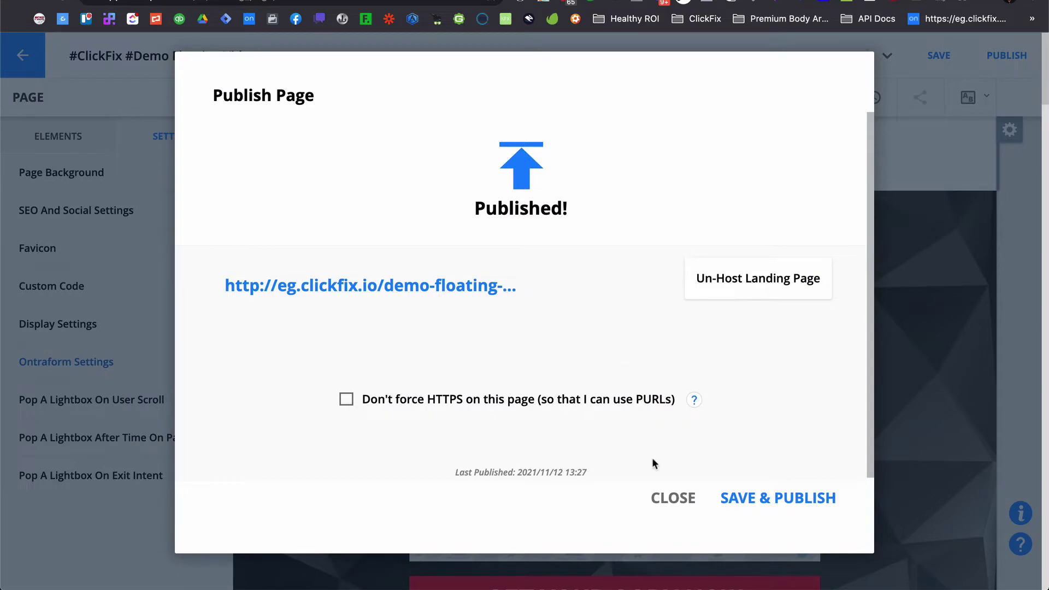
Step: Close the publish confirmation and highlight '[FloatingElement' and its element number 4 in the header code
click(677, 502)
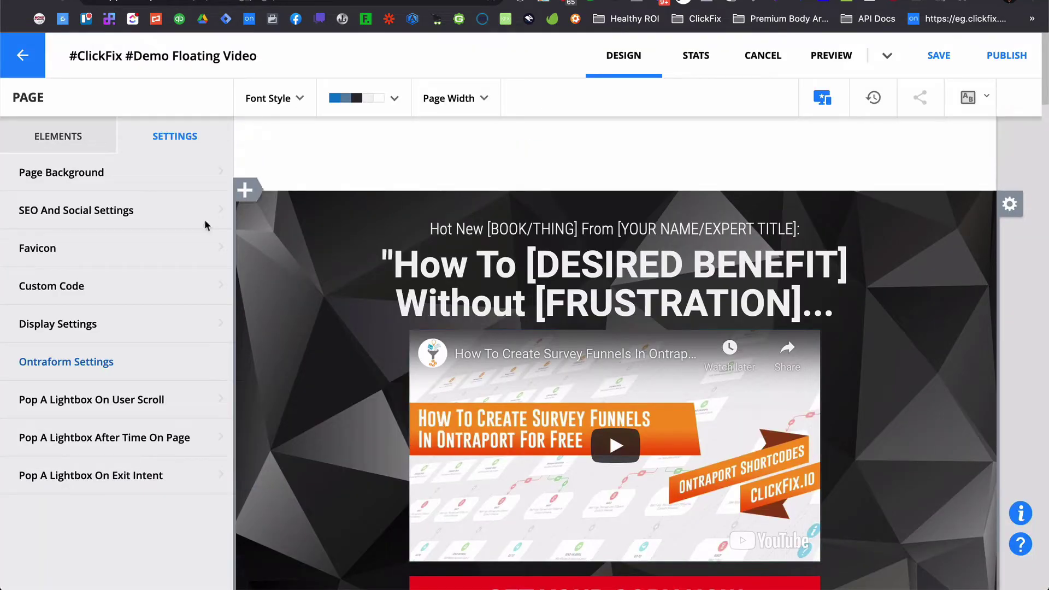
click(142, 301)
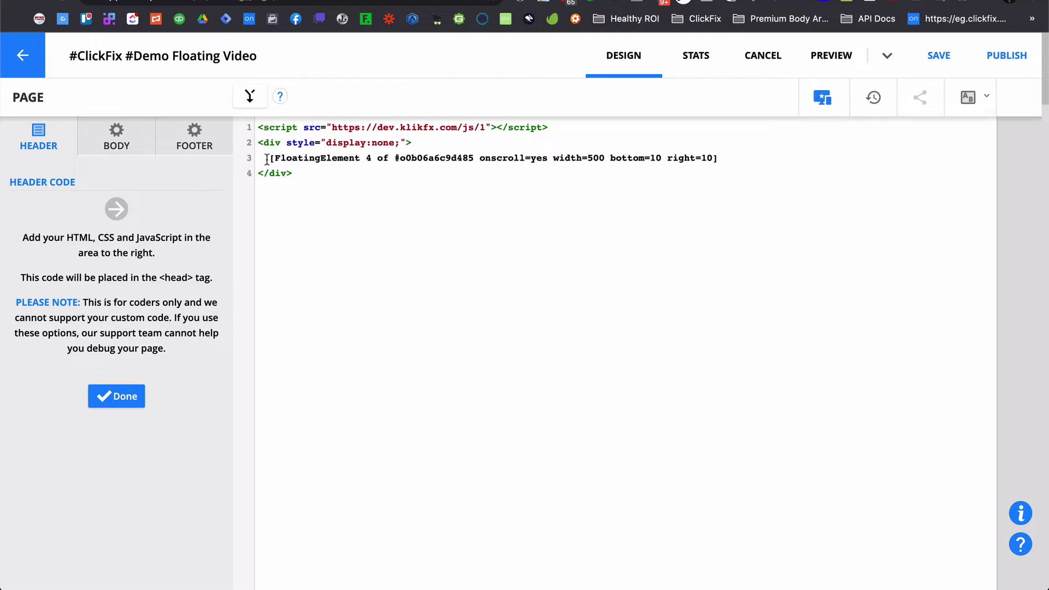
drag(266, 159, 364, 155)
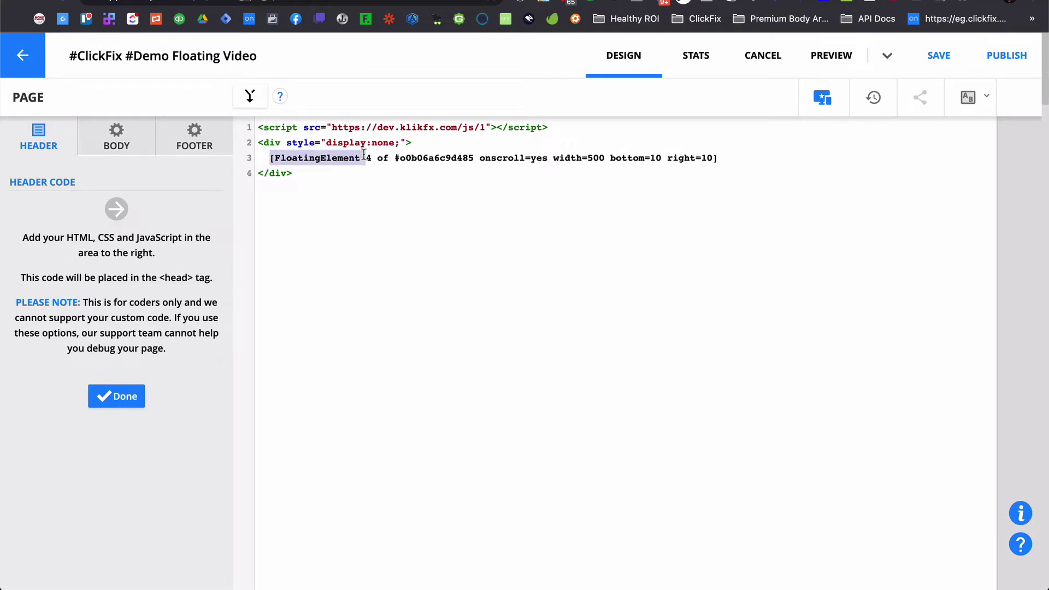
click(368, 155)
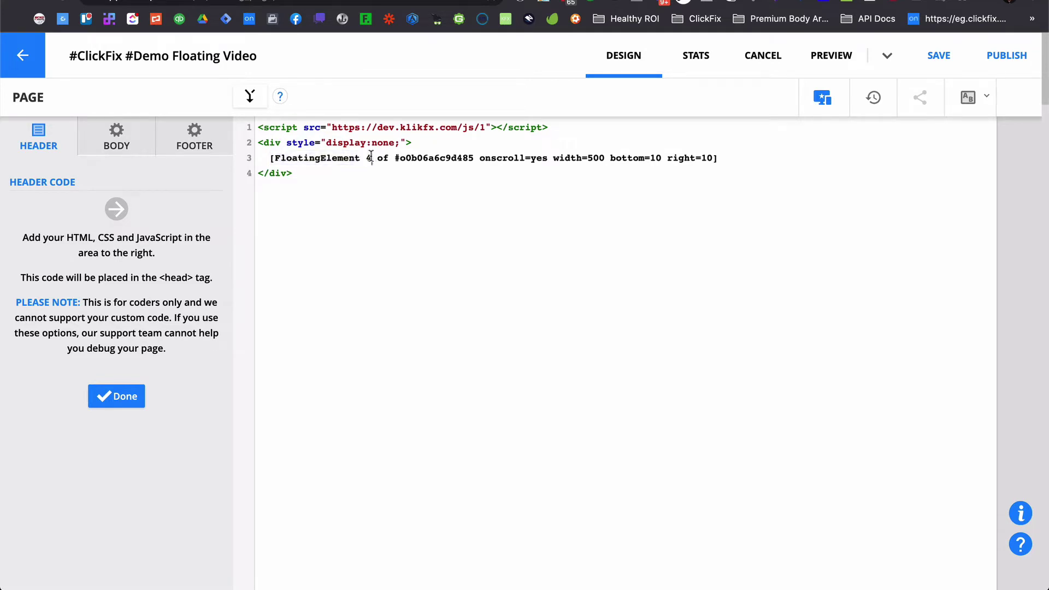
drag(371, 156, 364, 158)
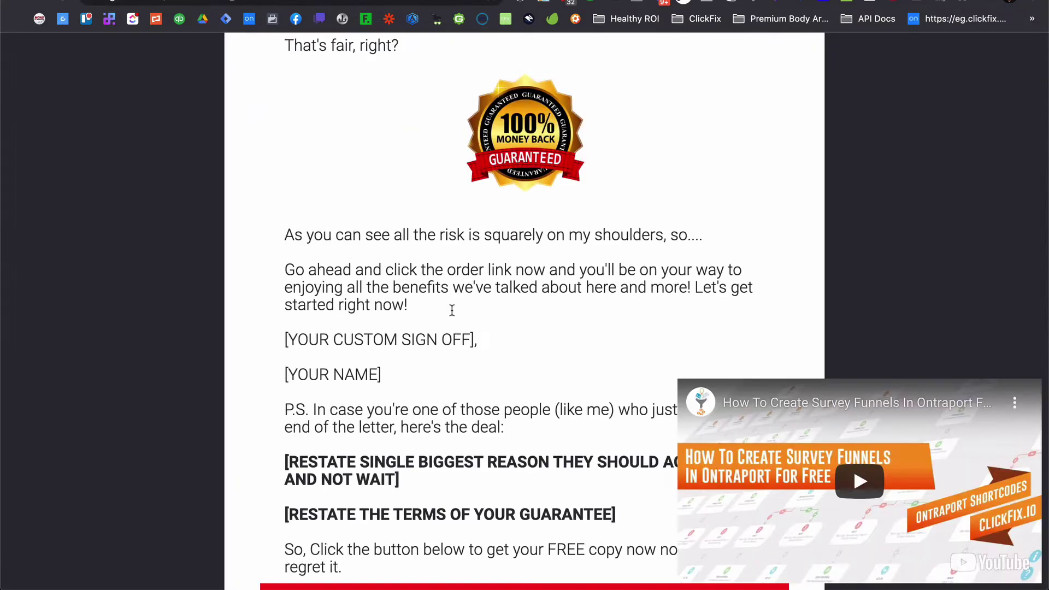
scroll(454, 323, up, 10)
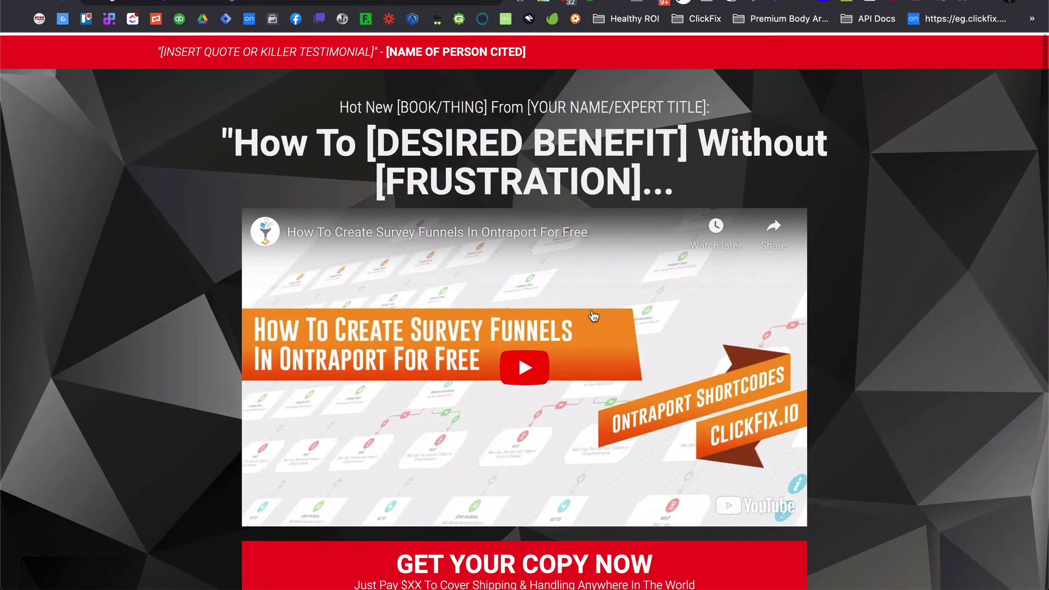
Step: Use ClickFix.io to label element numbers, then block IDs, revealing the video's ID o0b06a6c9d485
click(545, 3)
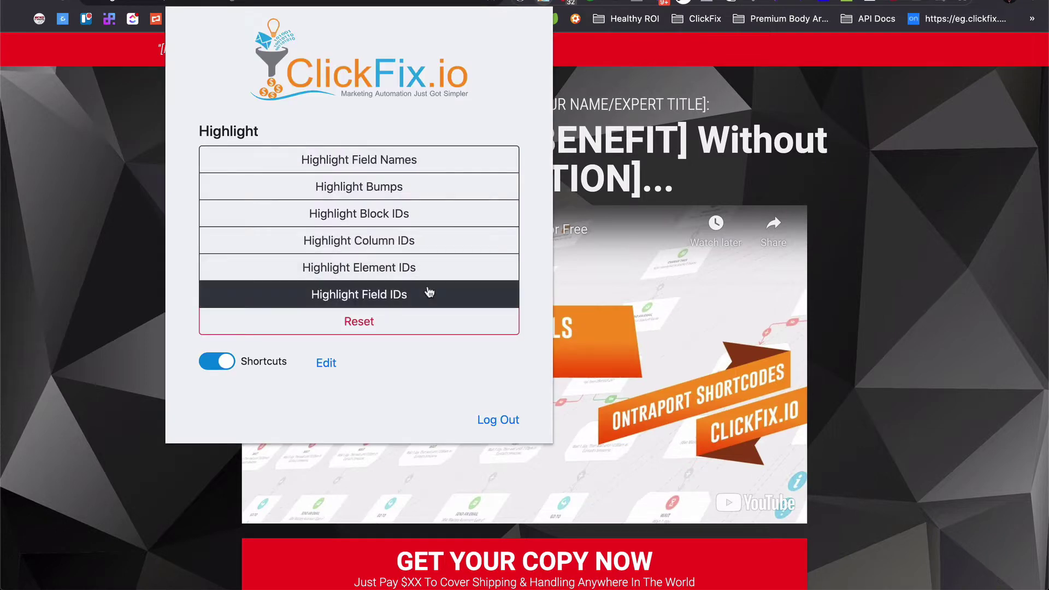
click(432, 269)
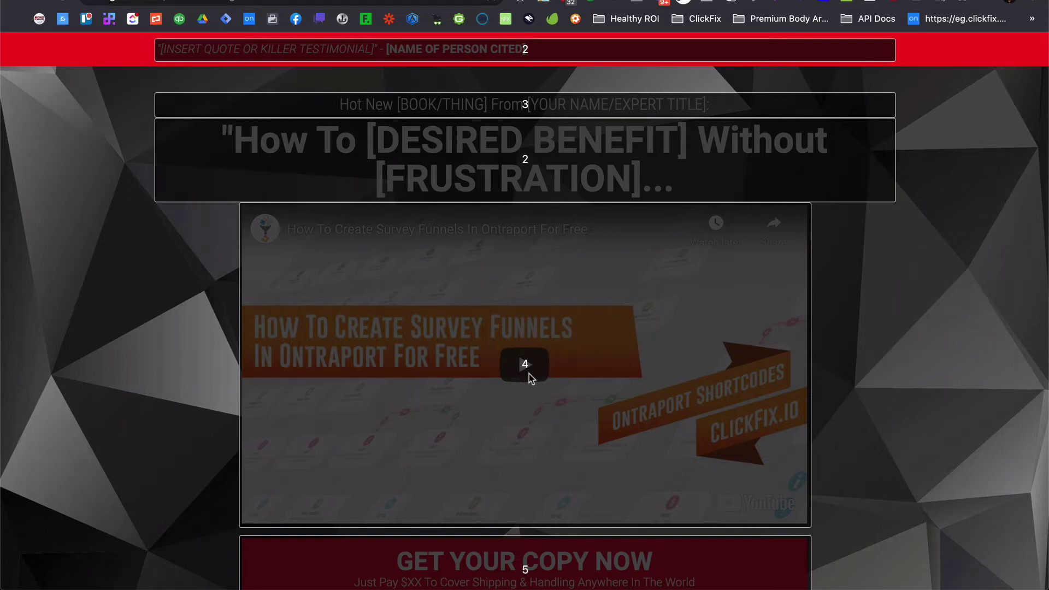
click(544, 7)
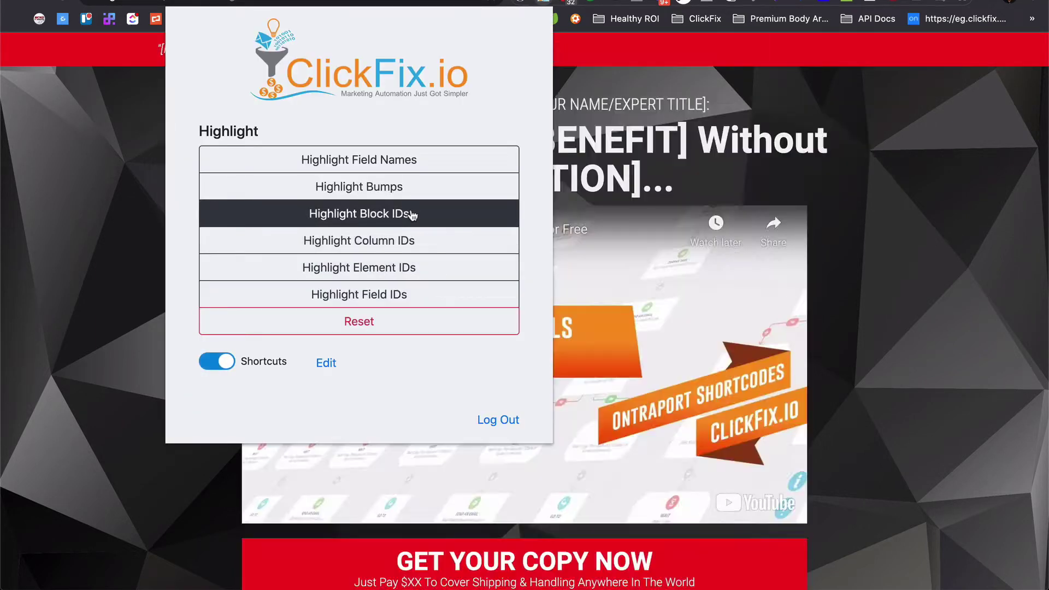
click(412, 213)
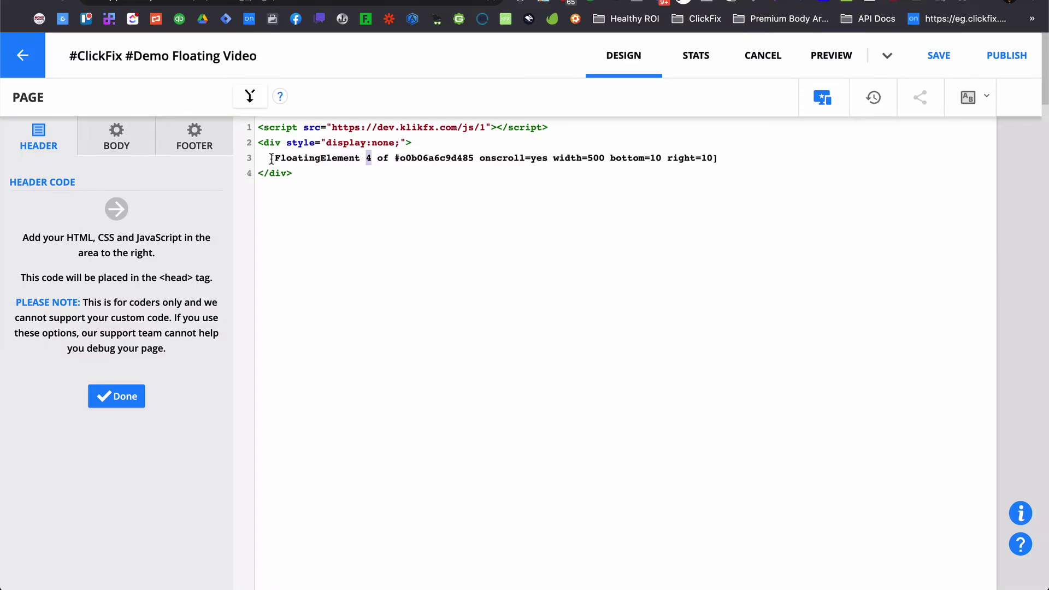
drag(270, 158, 475, 157)
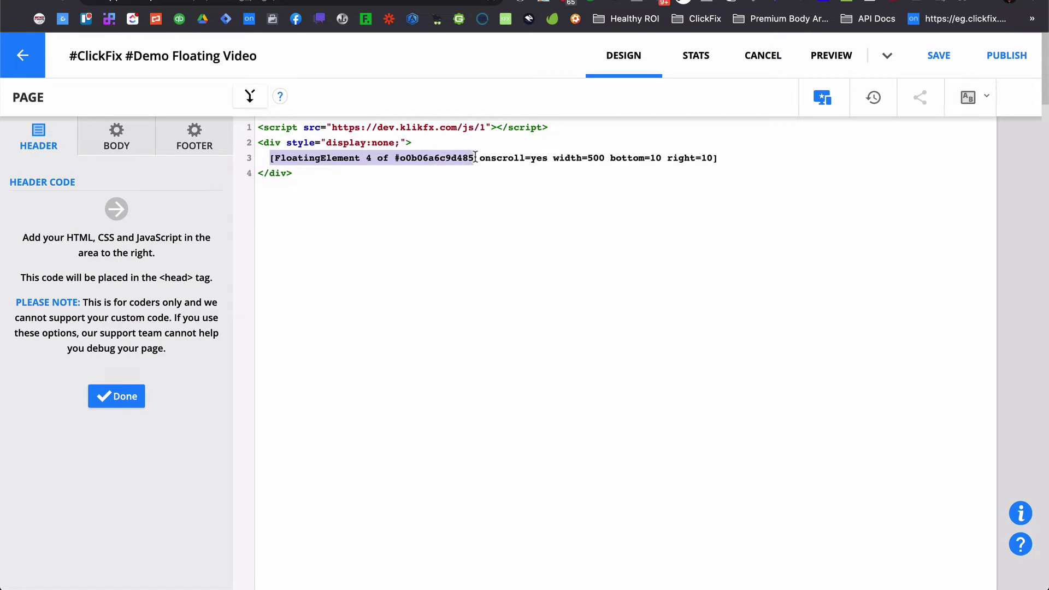
drag(480, 160, 543, 161)
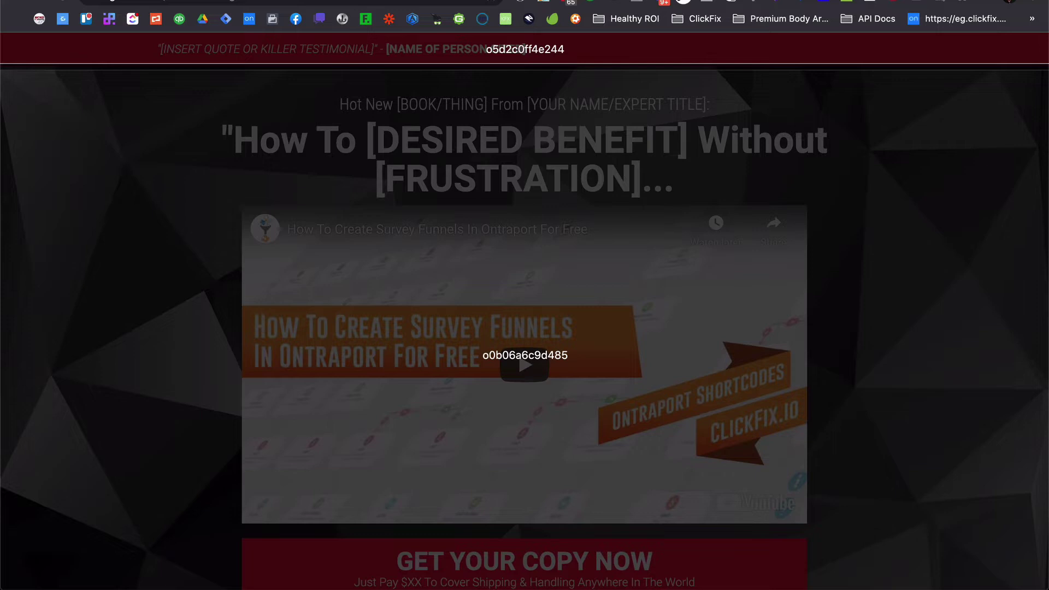
Step: Reset ClickFix.io to clear the ID labels from the landing page
click(542, 2)
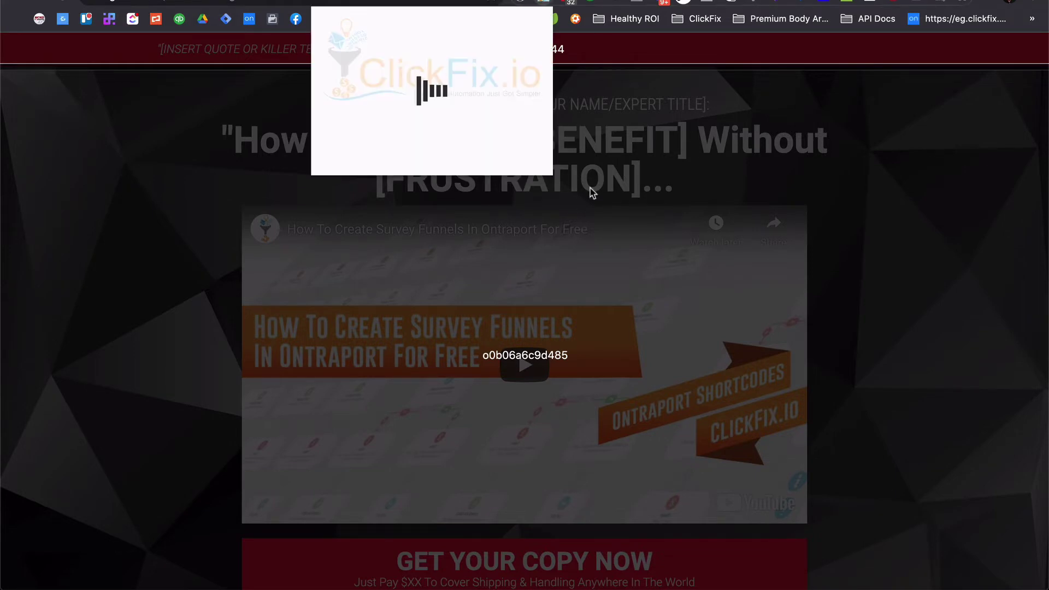
click(386, 328)
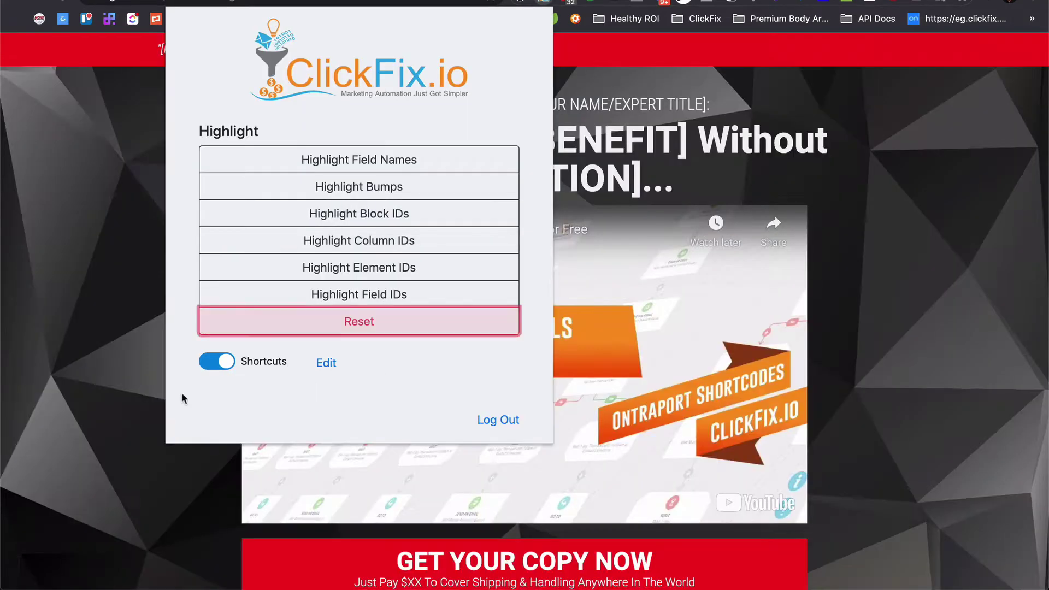
click(98, 377)
Step: Scroll the landing page down and back up to test the floating mini-player
scroll(341, 278, down, 3)
scroll(342, 279, down, 1)
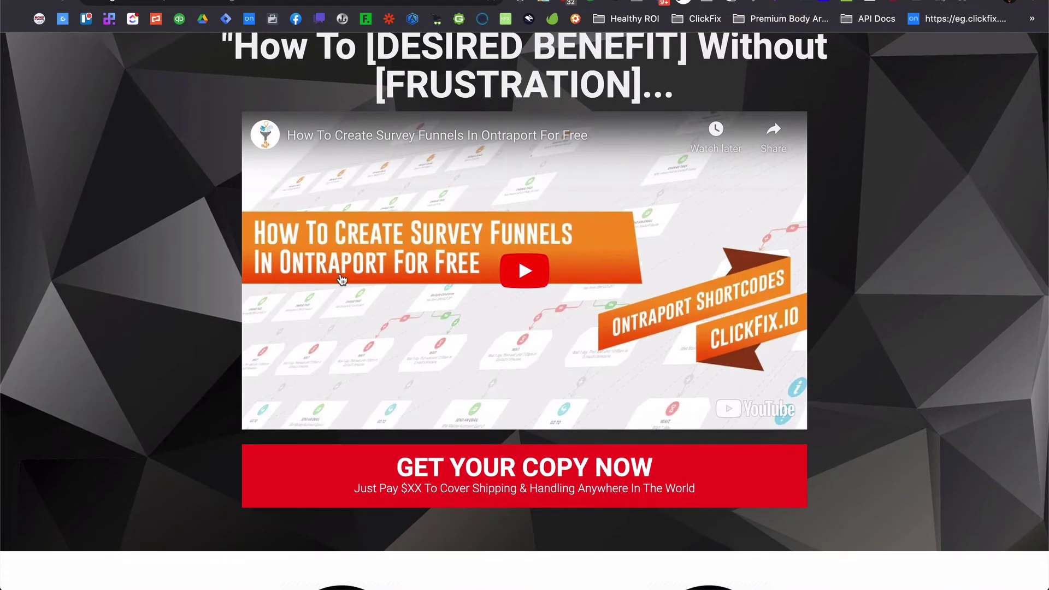
scroll(342, 279, down, 8)
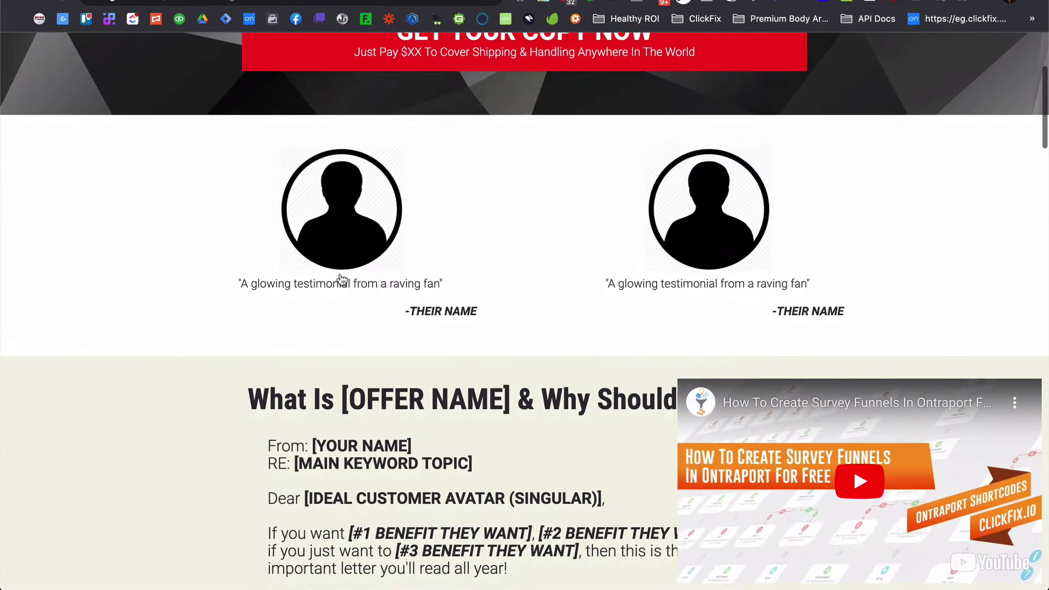
scroll(342, 279, up, 10)
scroll(342, 279, down, 10)
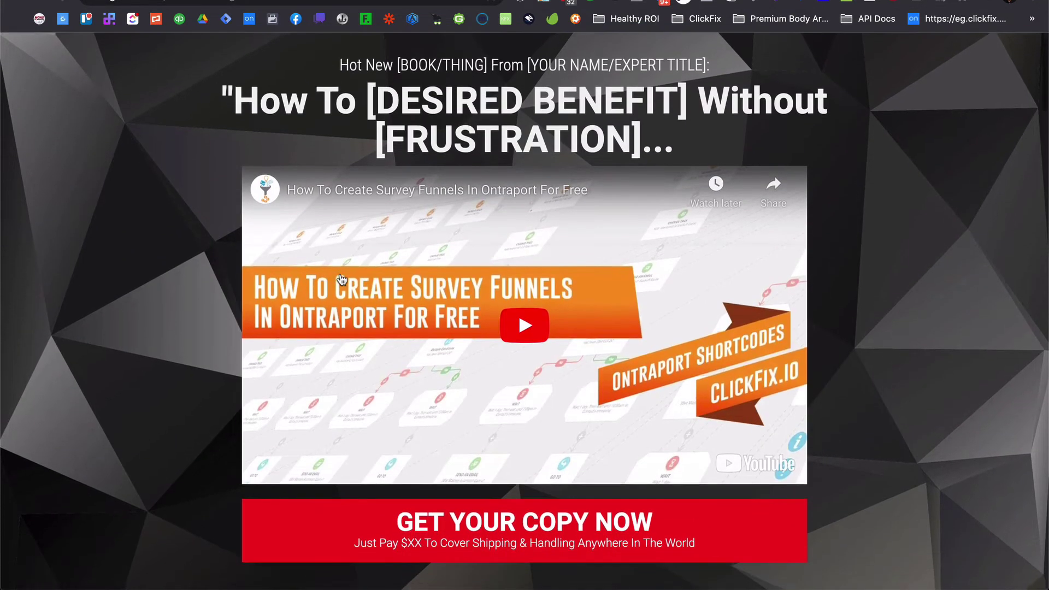
scroll(342, 279, up, 9)
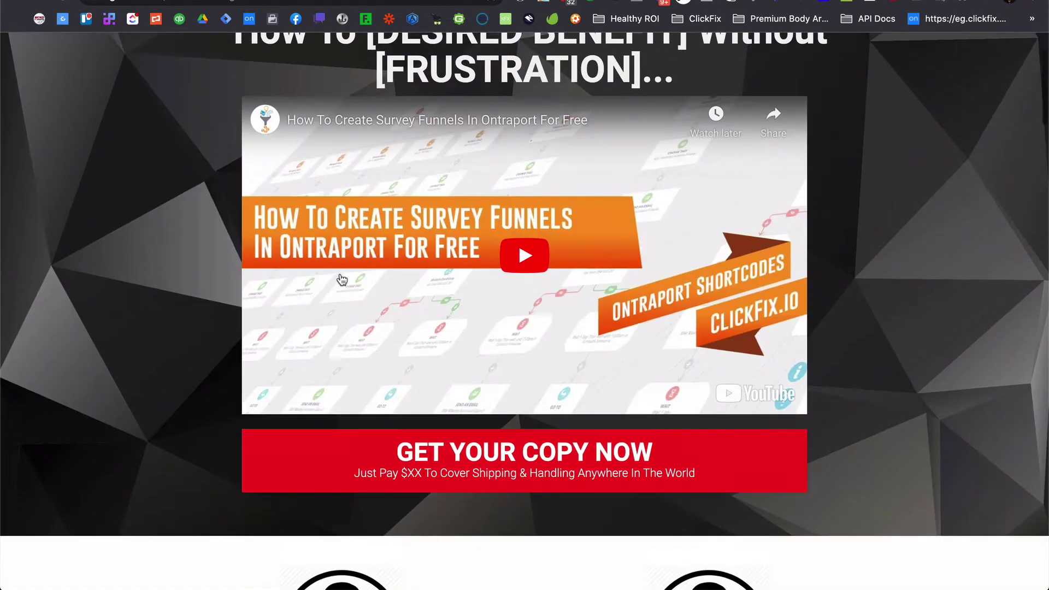
scroll(441, 208, up, 3)
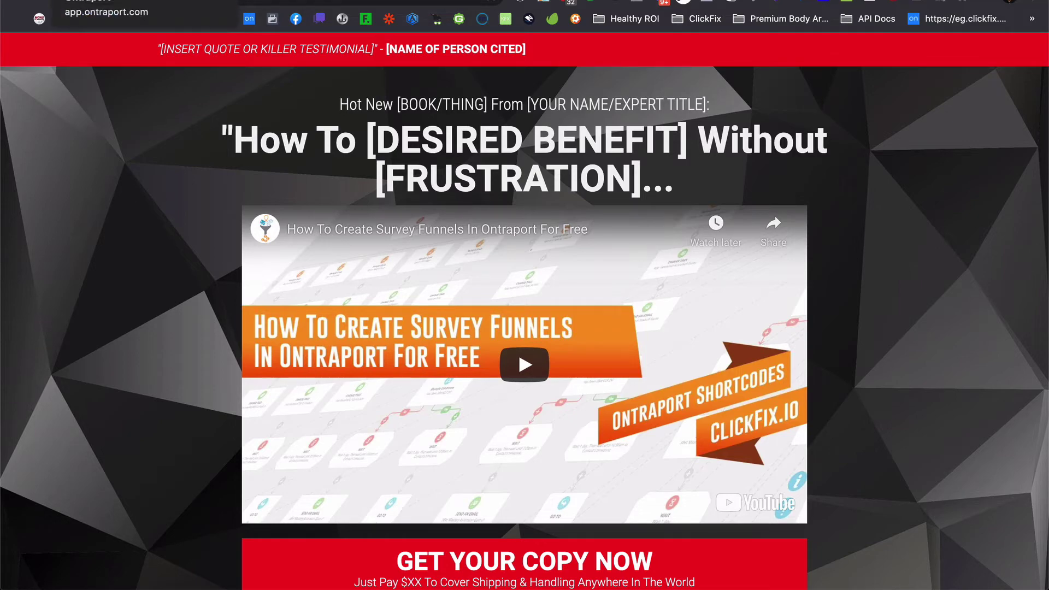
Step: Change the FloatingElement shortcode's width=500 to width=300 in the Header Code editor
click(241, 3)
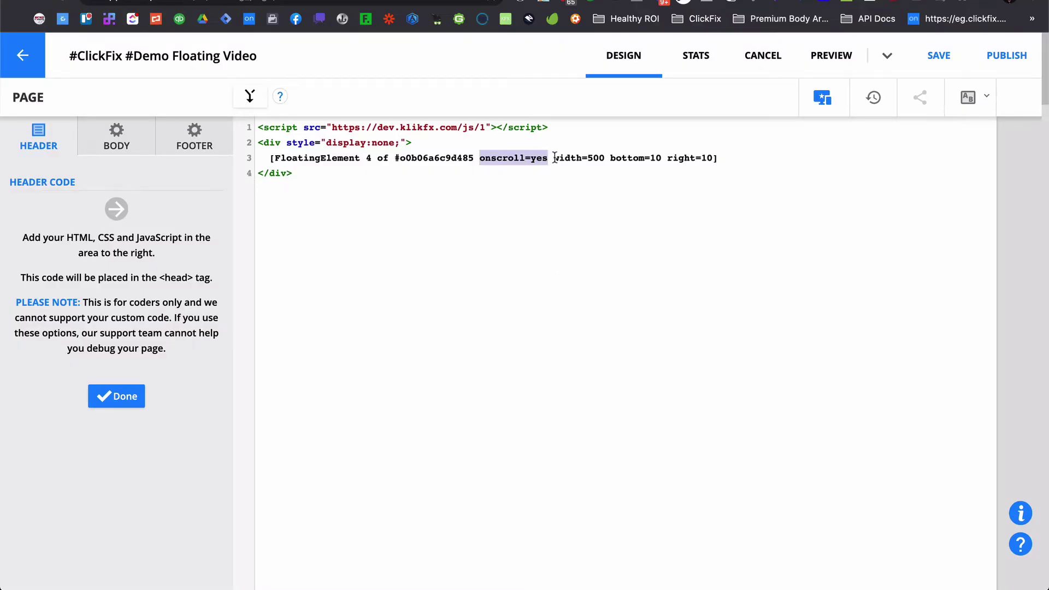
drag(554, 158, 599, 155)
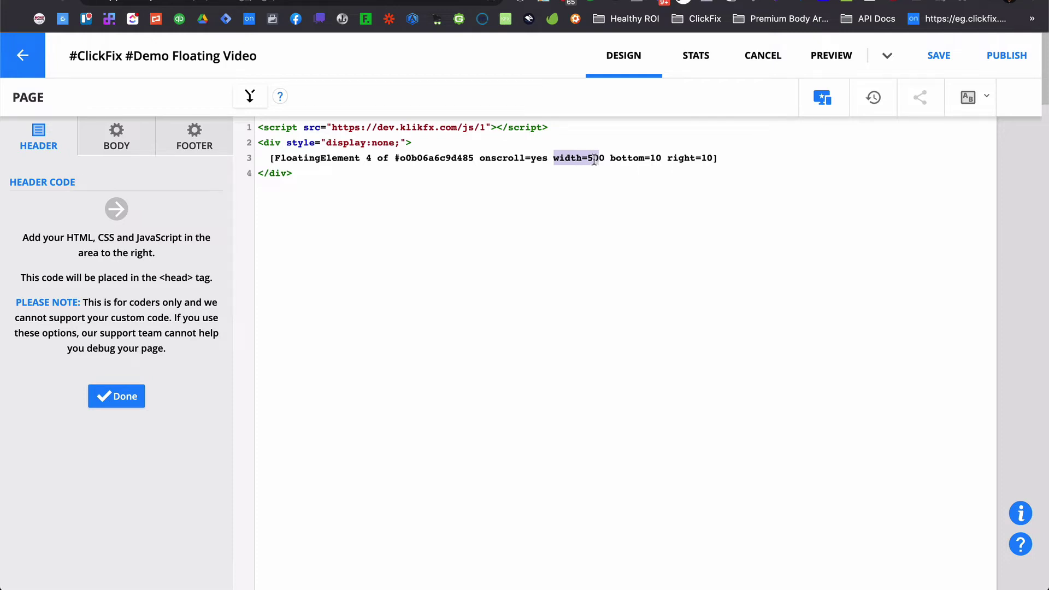
click(596, 159)
key(BackSpace)
text(3)
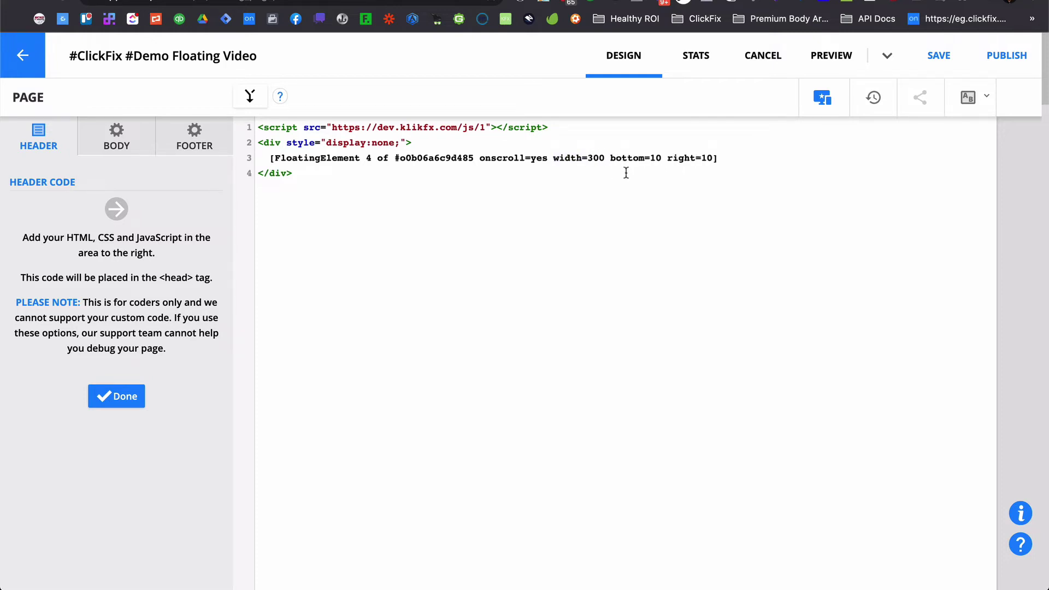
click(644, 159)
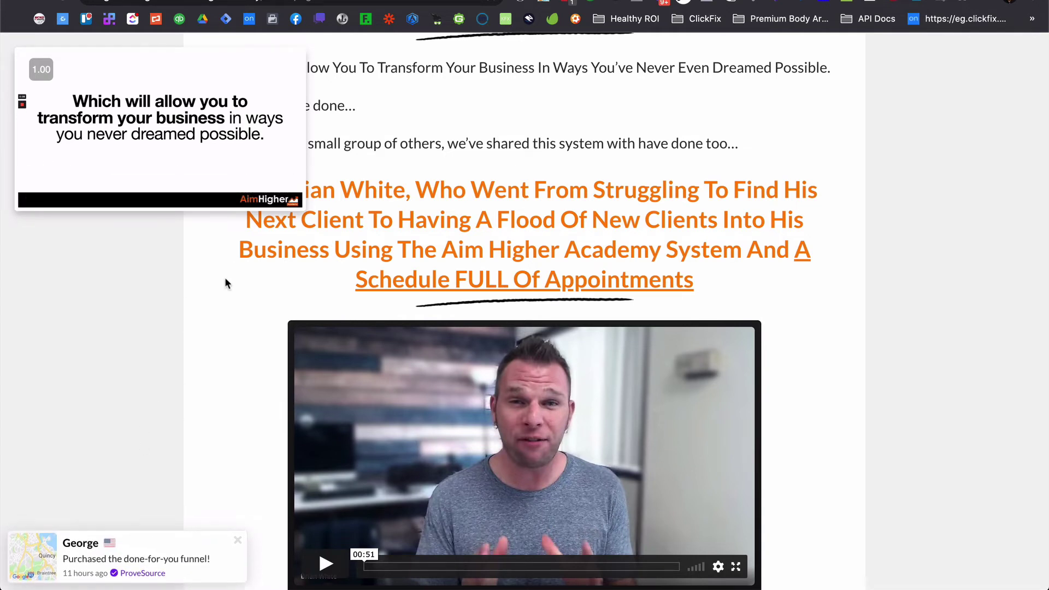
Step: Scroll an example page to show its video floating as a corner mini-player
mouse_move(230, 126)
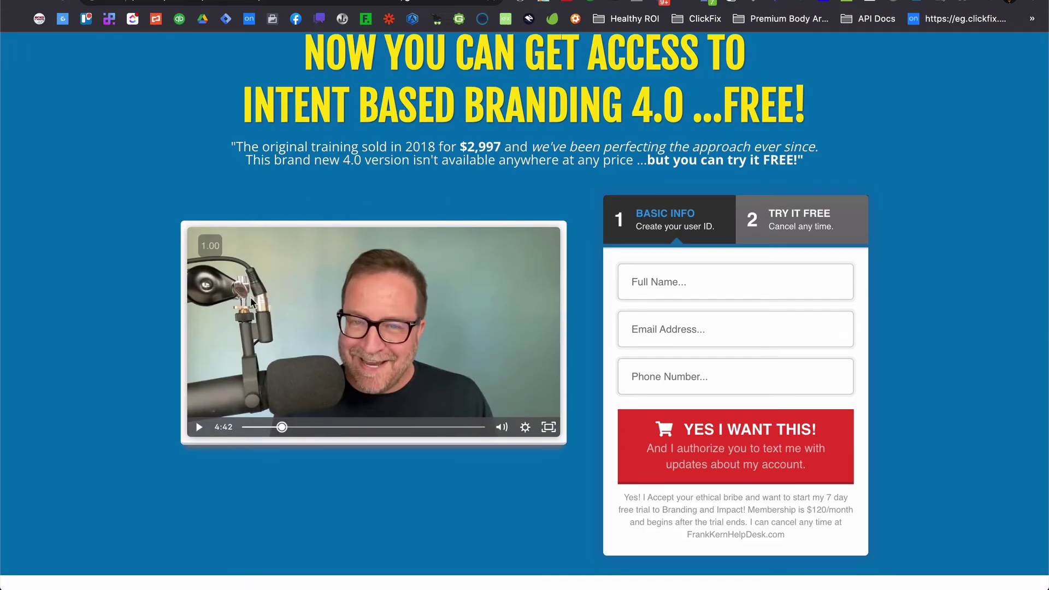
scroll(250, 296, down, 10)
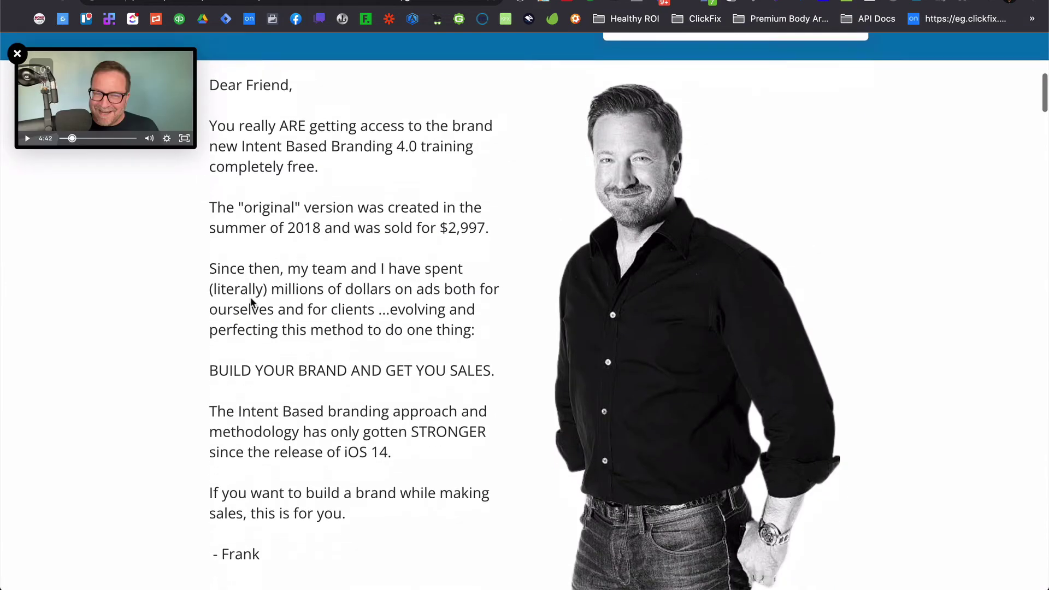
scroll(251, 301, down, 3)
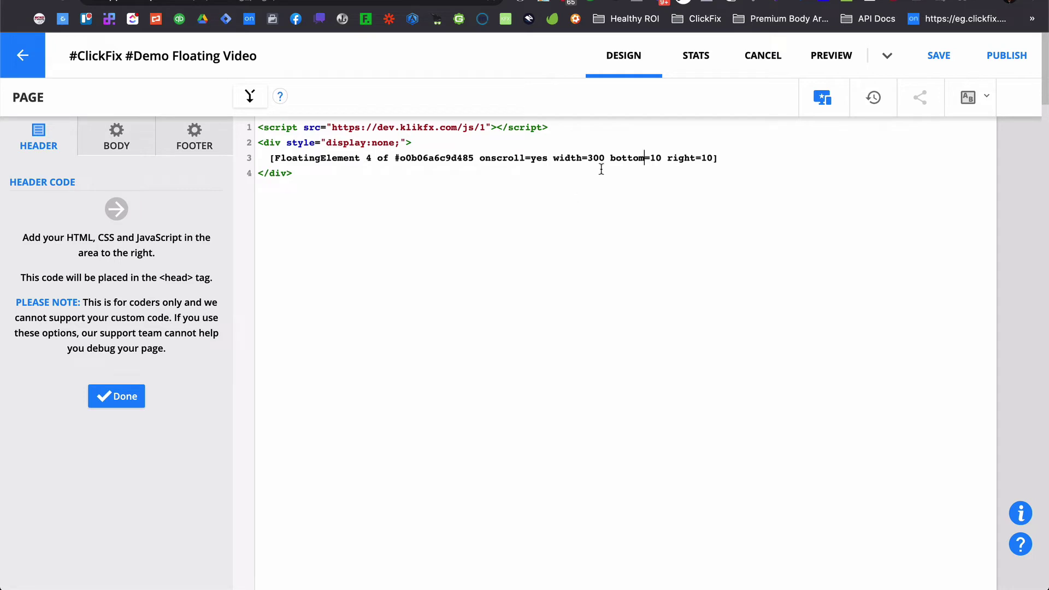
Step: Change the shortcode's right to left and bottom to top, anchoring the video top-left
double_click(677, 159)
text(left)
double_click(626, 159)
text(to)
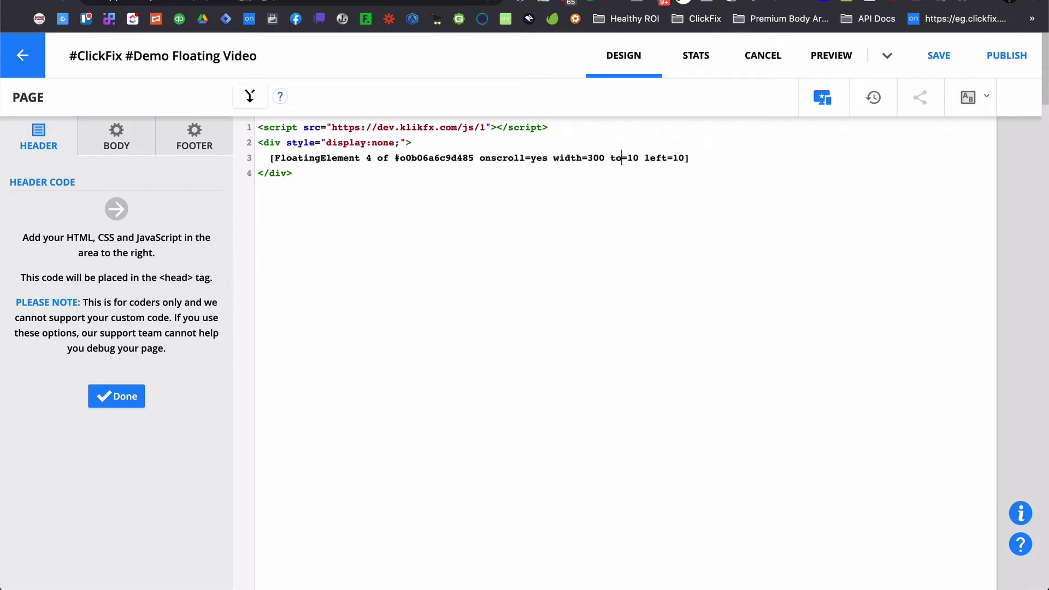
text(p)
Step: Save and publish the landing page, then open its live URL
click(125, 395)
click(1005, 56)
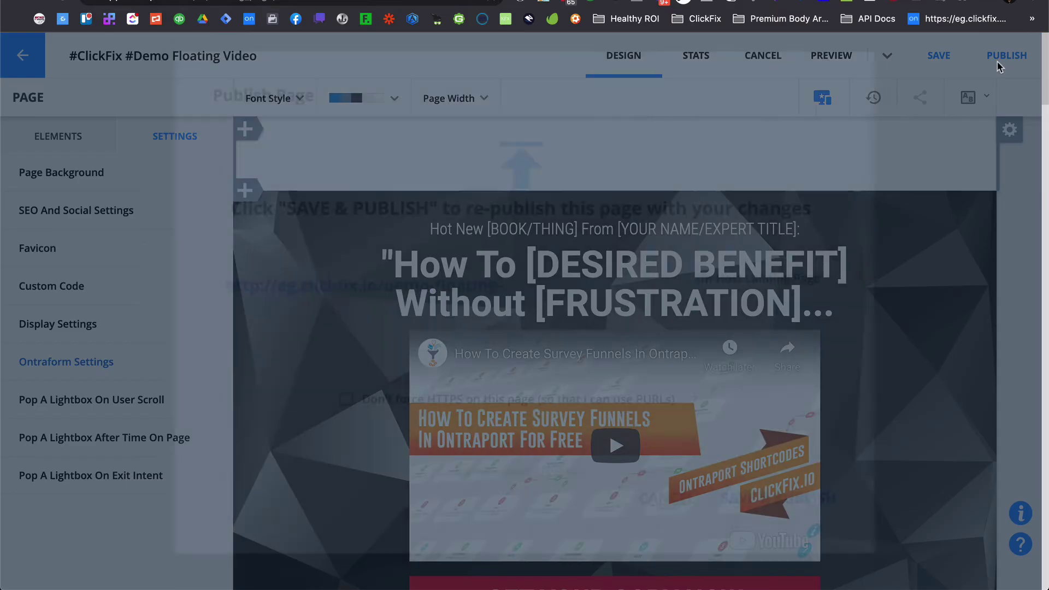
click(754, 498)
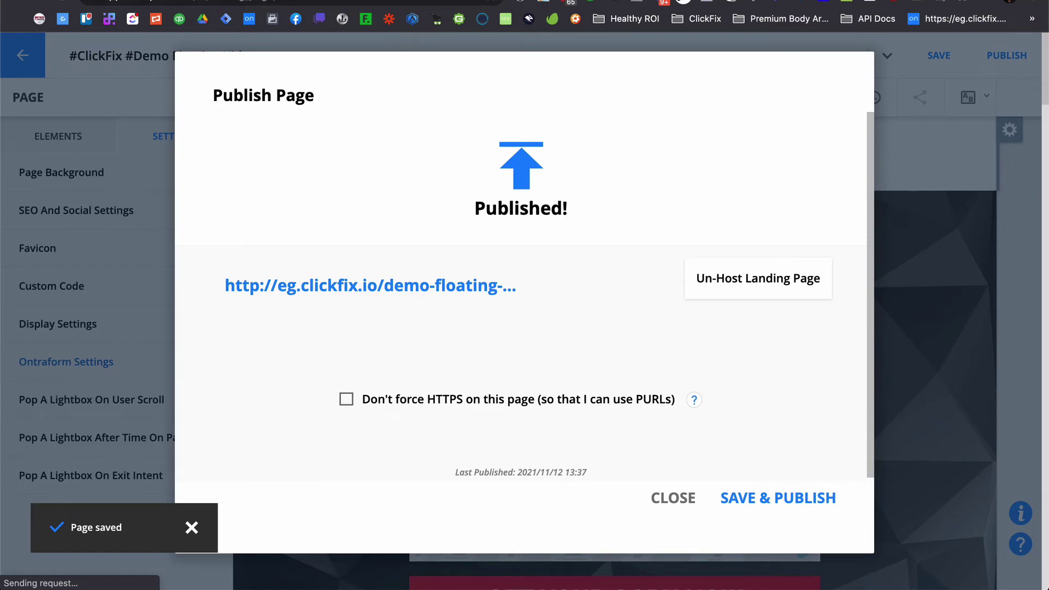
click(371, 285)
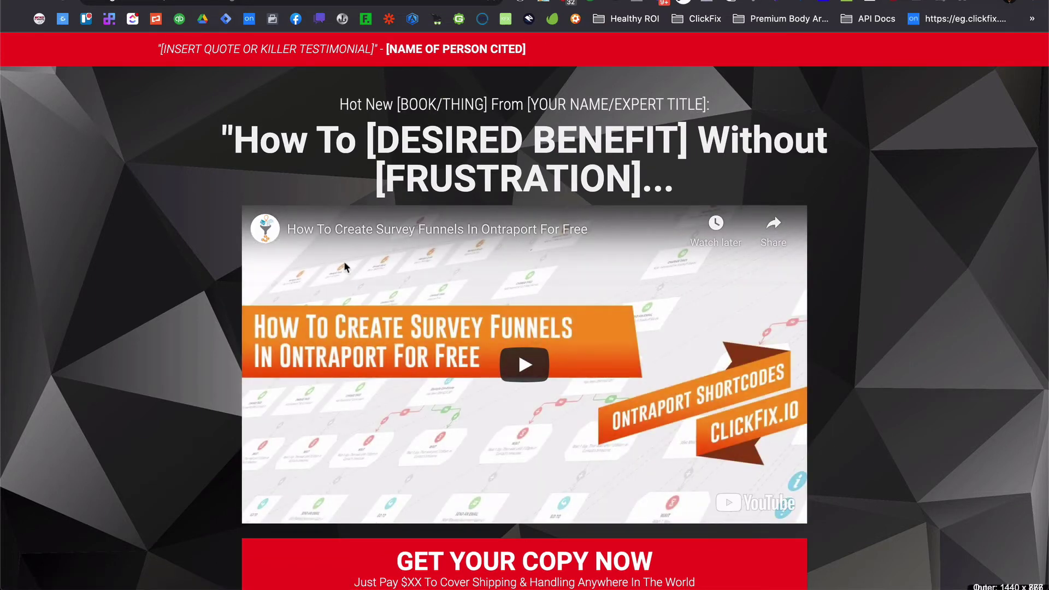
Step: Play the landing page video and scroll down until it floats as a top-left mini-player
click(343, 266)
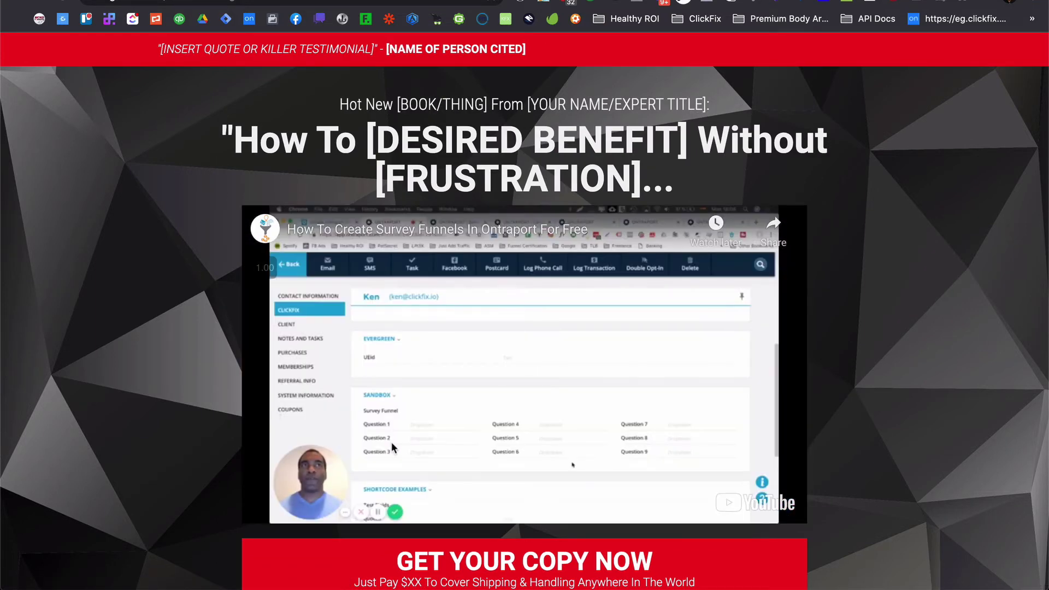
scroll(423, 355, down, 10)
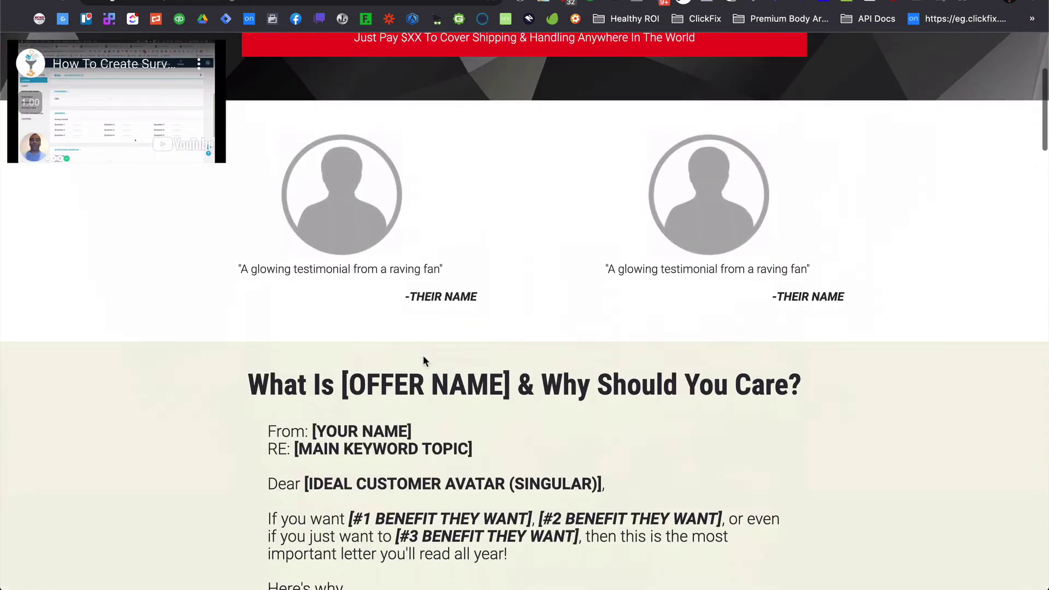
scroll(423, 355, down, 8)
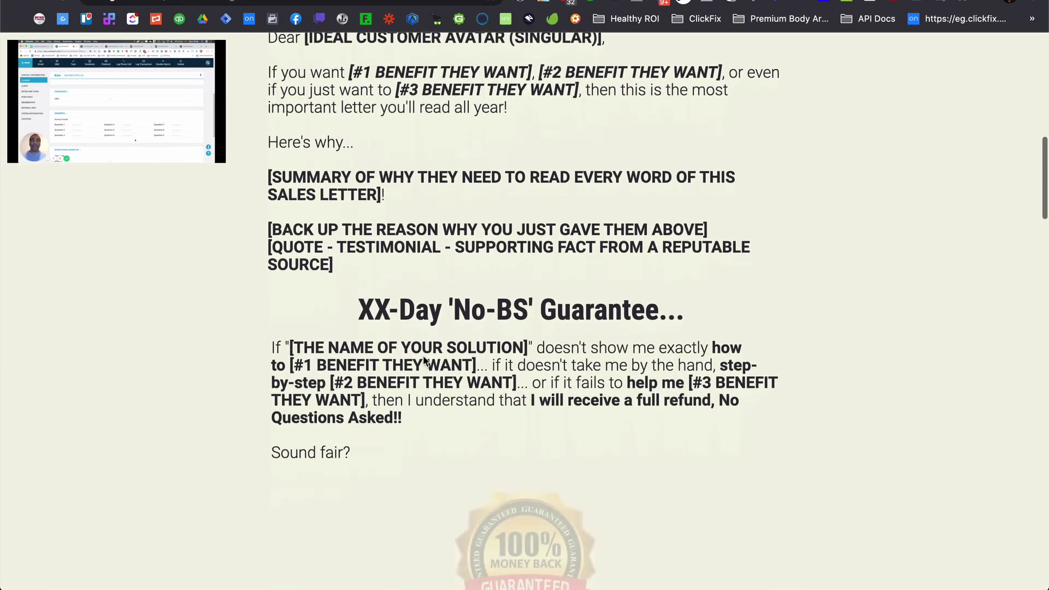
scroll(424, 361, down, 1)
Step: Scroll back up so the video re-docks in the hero section, pause it, and scroll down again
mouse_move(127, 151)
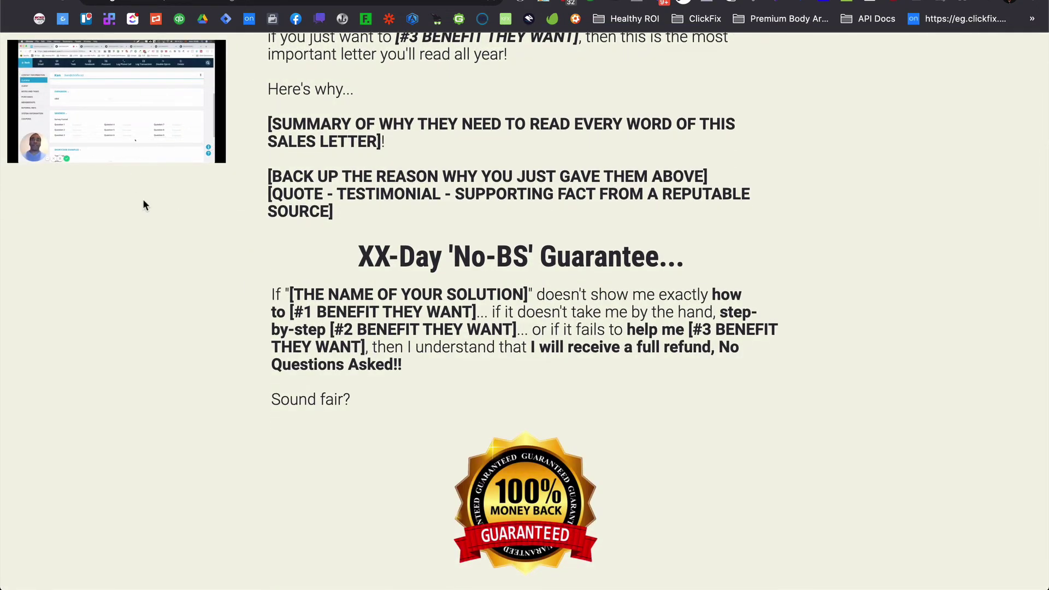
scroll(186, 236, up, 20)
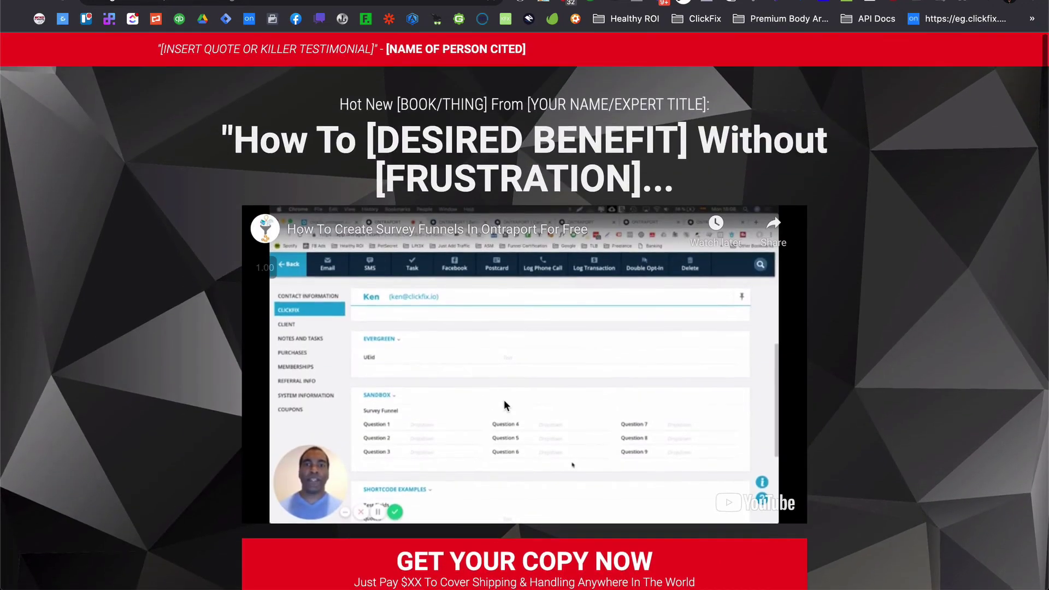
click(473, 356)
scroll(474, 359, down, 3)
scroll(476, 362, down, 20)
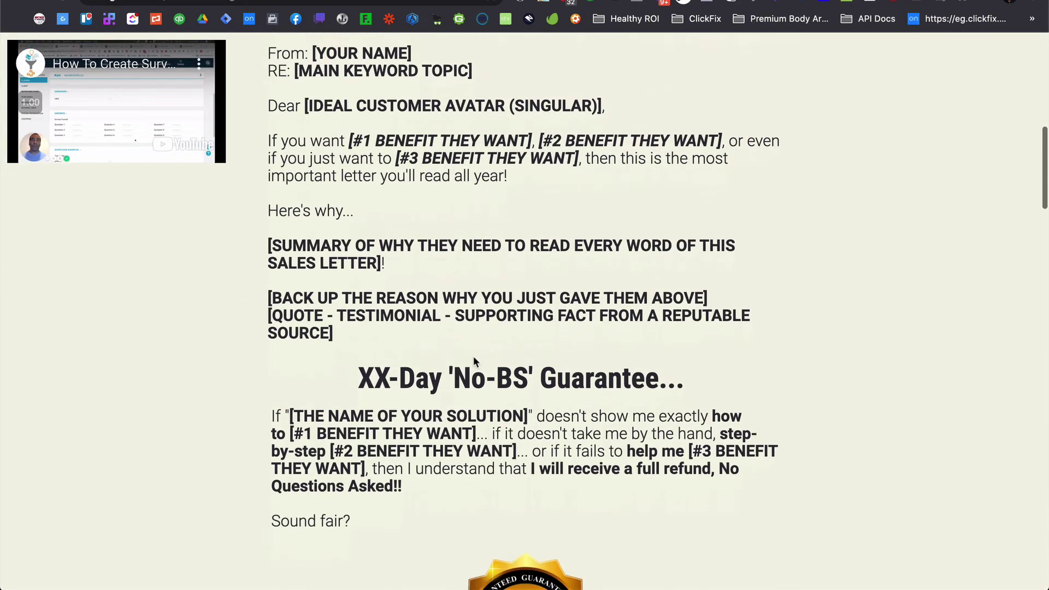
scroll(473, 361, down, 13)
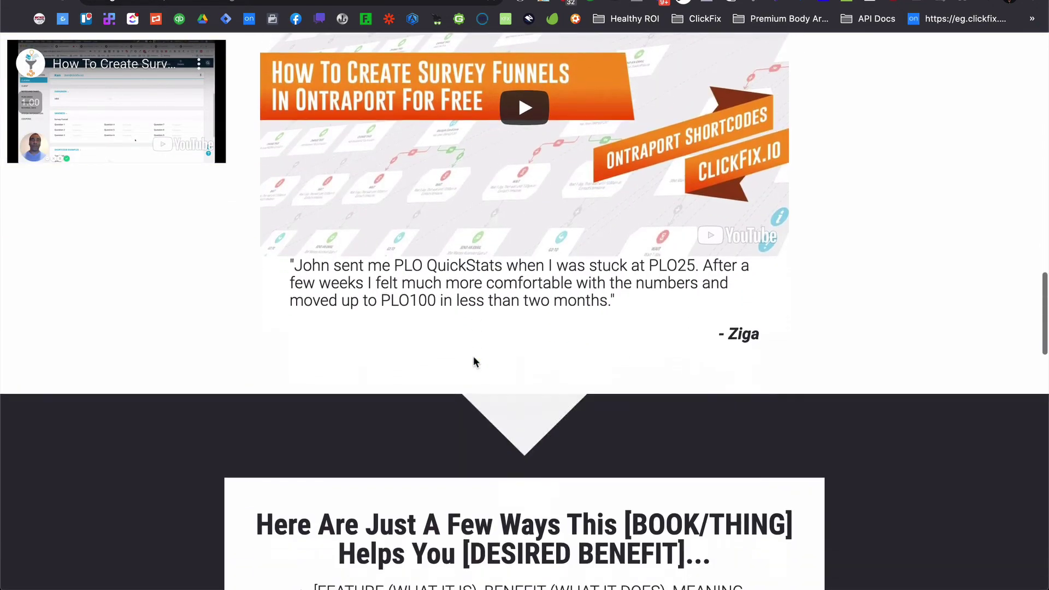
scroll(473, 359, down, 1)
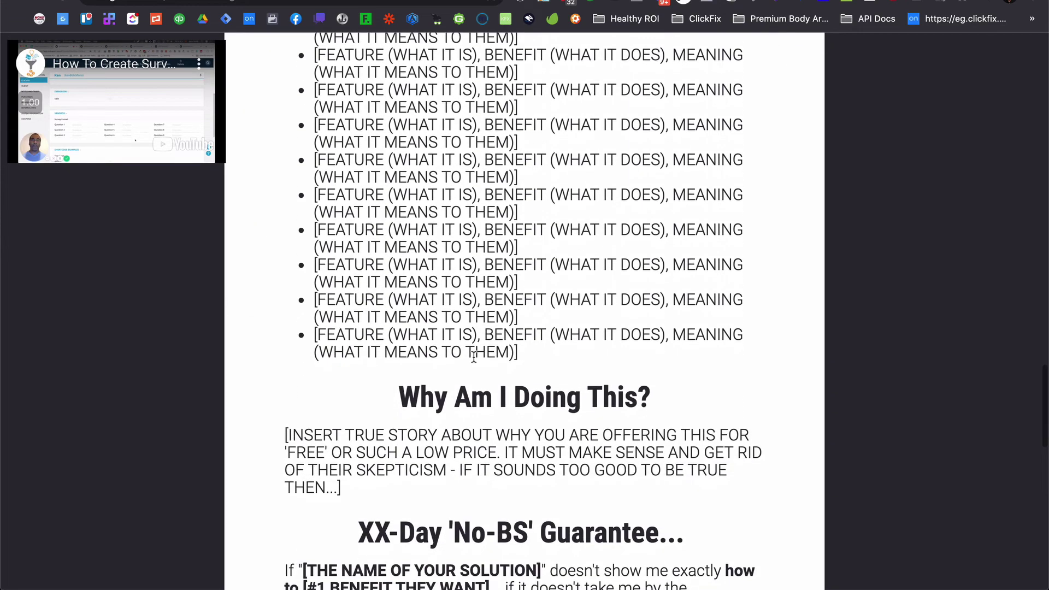
scroll(474, 357, up, 20)
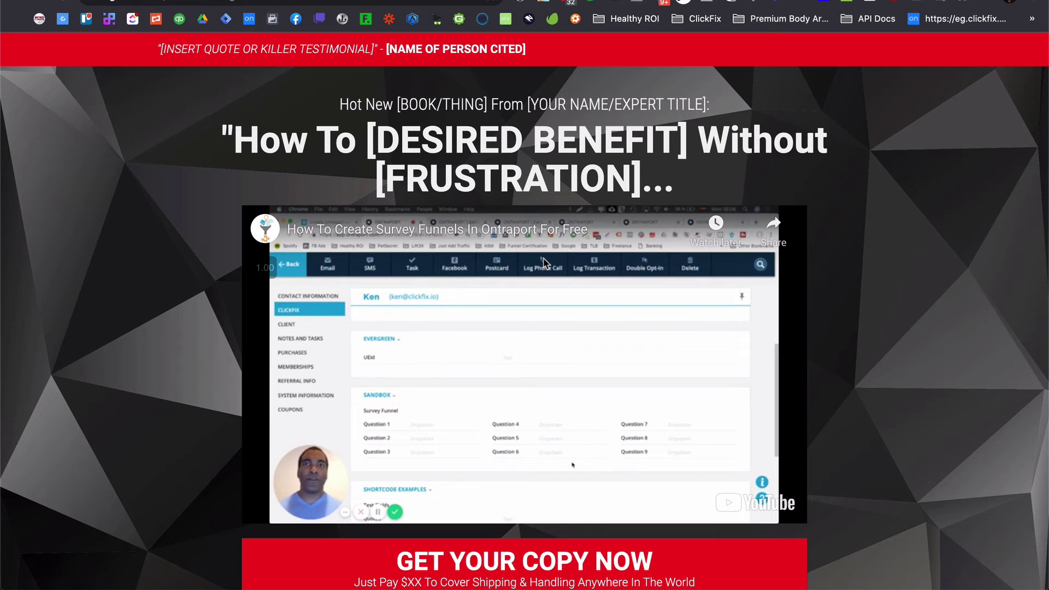
scroll(543, 262, down, 1)
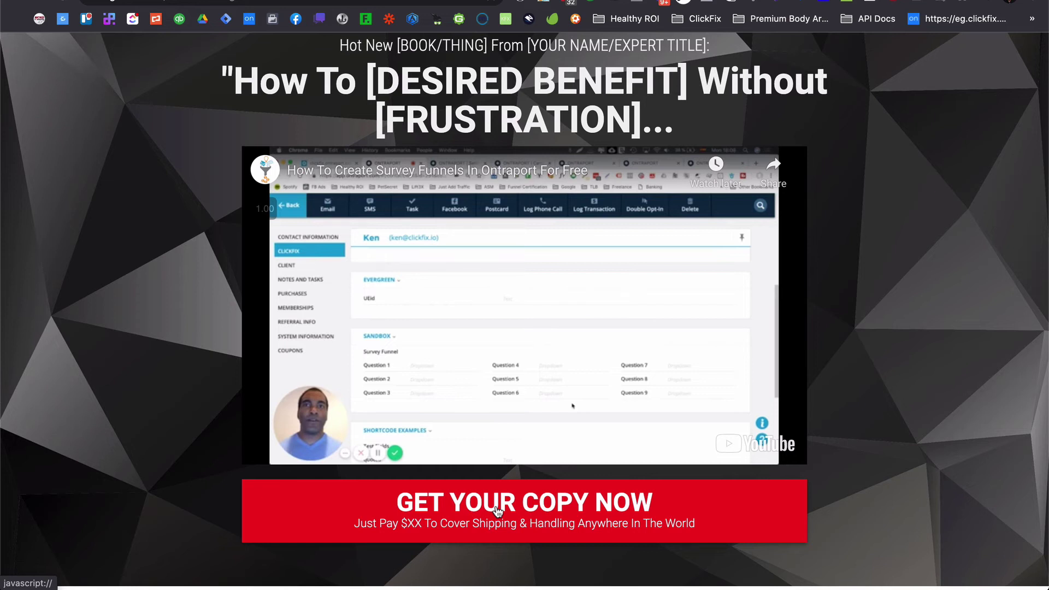
scroll(498, 510, up, 2)
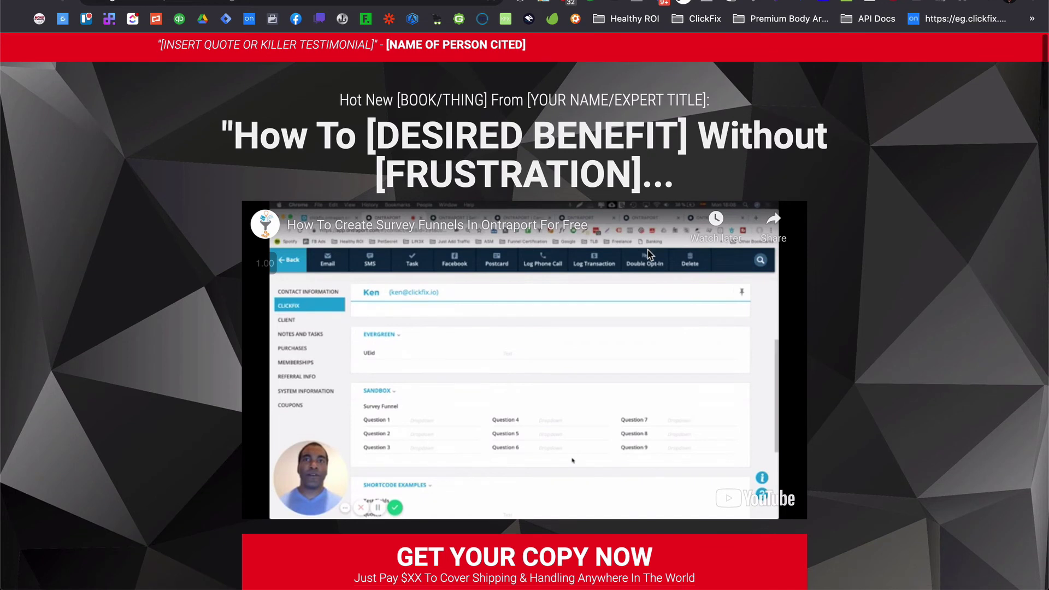
scroll(649, 255, down, 1)
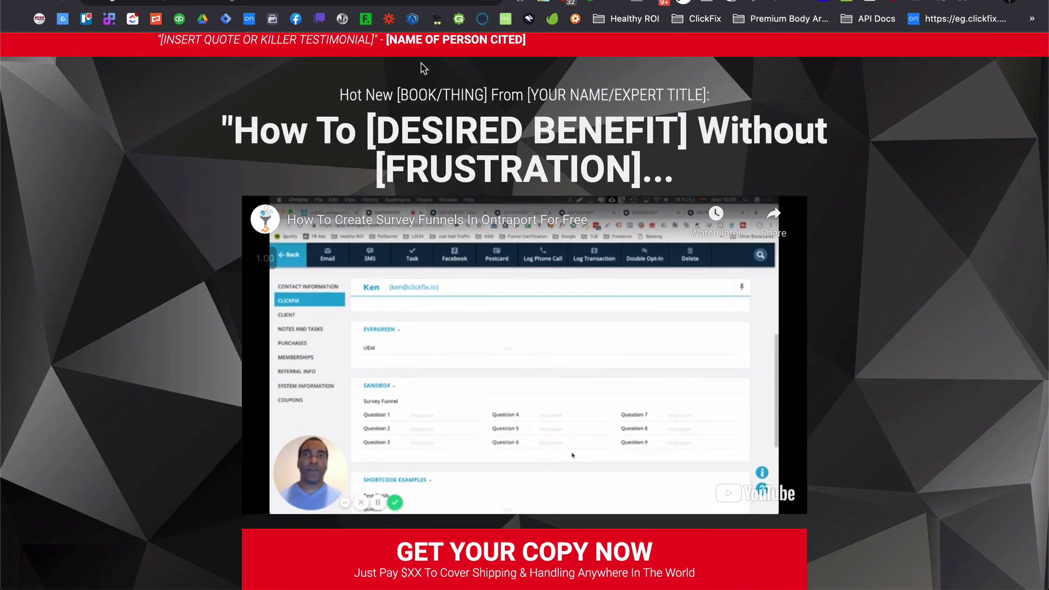